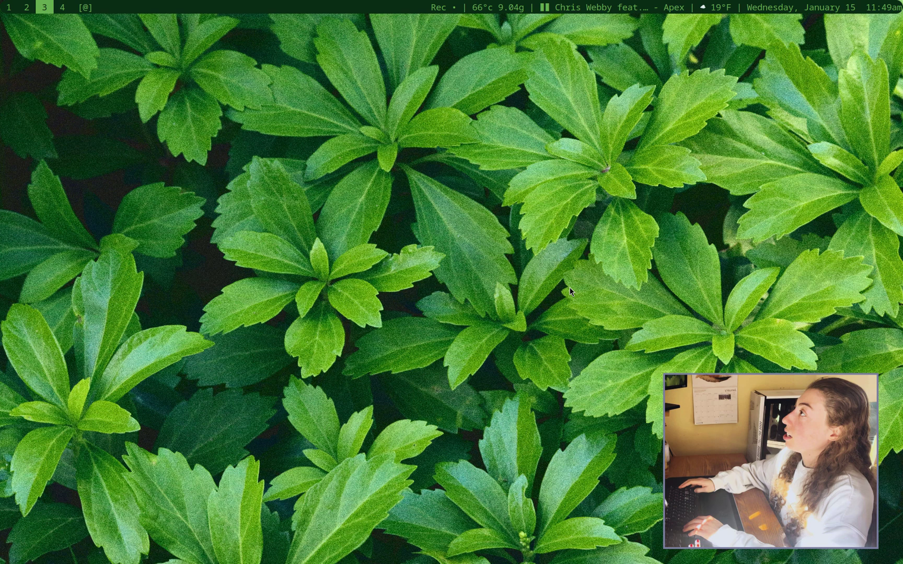
Switch to workspace 4, where LibreWolf shows the ArchWiki Desktop notifications page
key(super+4)
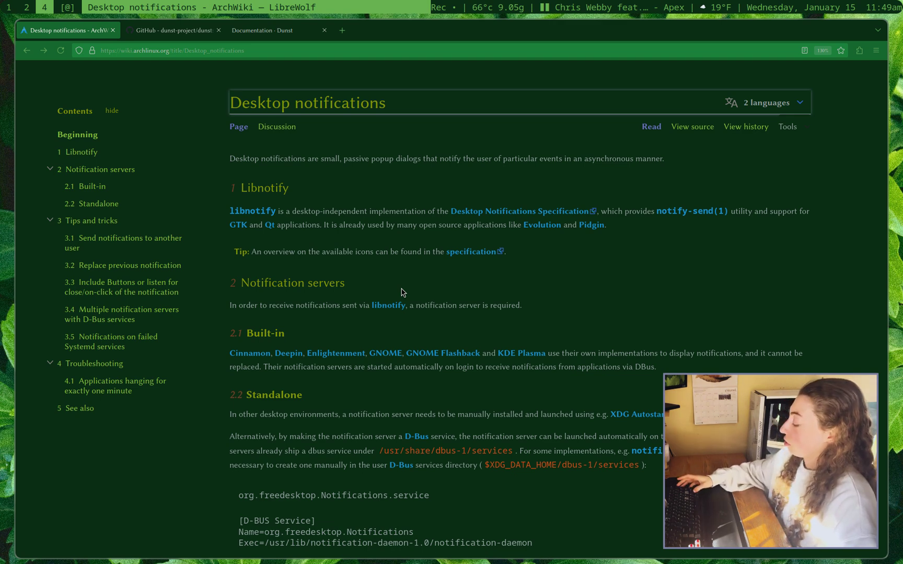
Pop up the dictionary definition of 'to', then scroll to and highlight the Dunst implementation entry
key(super+d)
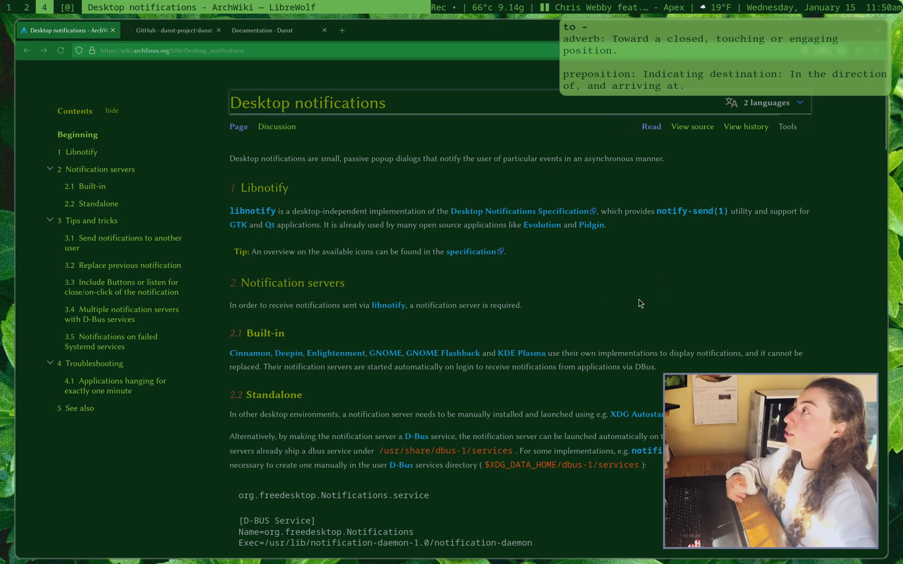
scroll(326, 273, down, 1)
scroll(326, 274, down, 5)
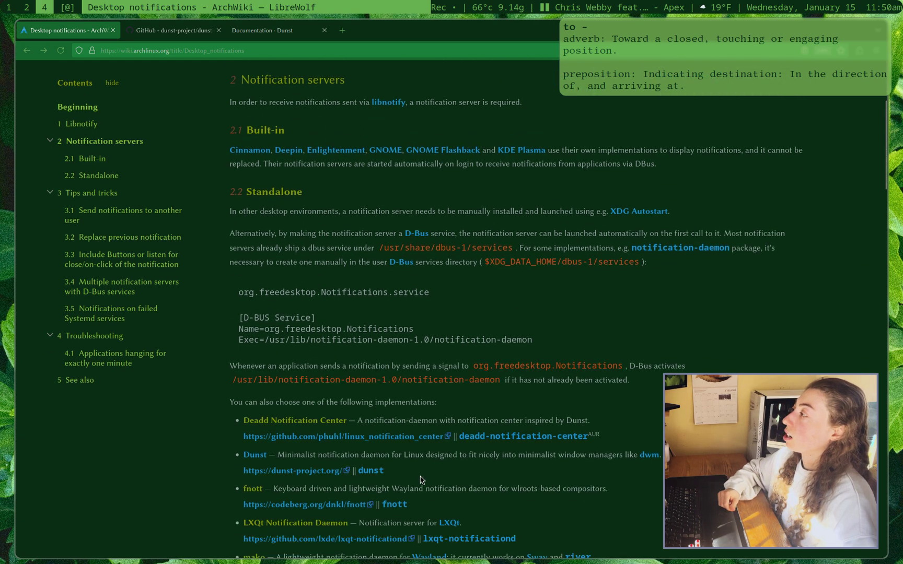
drag(285, 465, 238, 462)
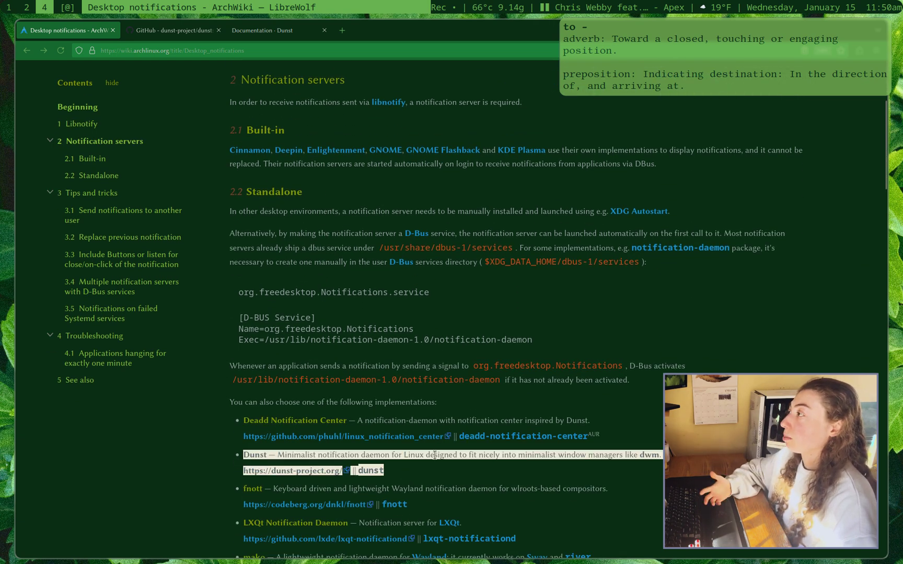
click(426, 469)
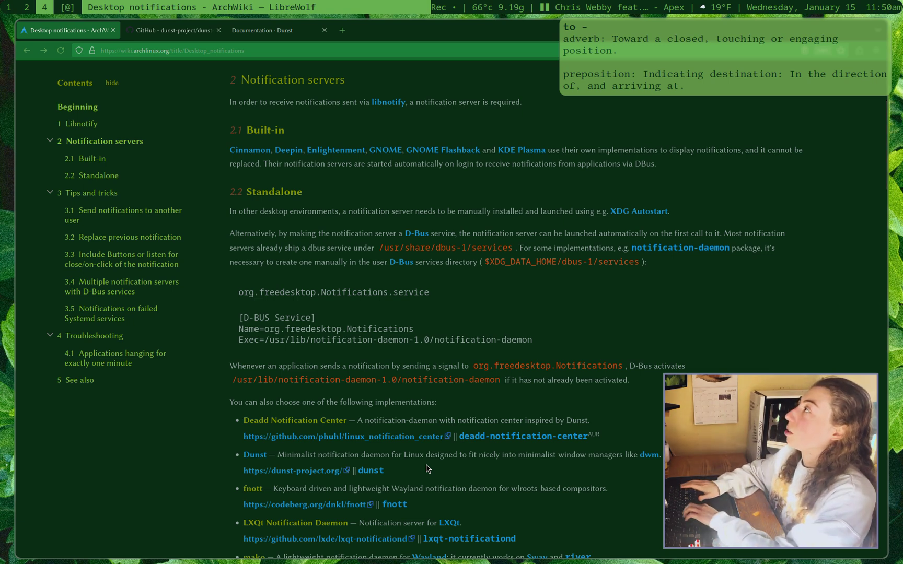
key(ctrl+Tab)
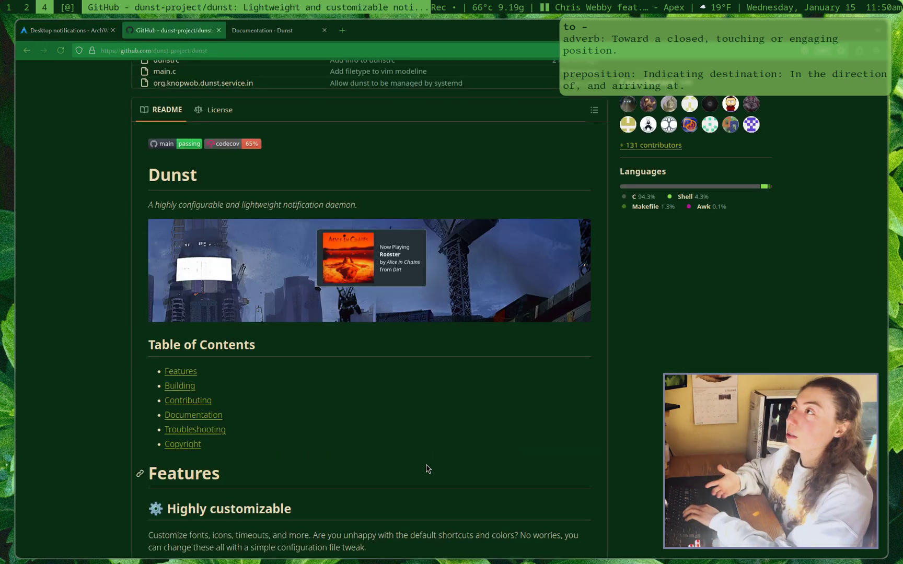
scroll(427, 469, down, 3)
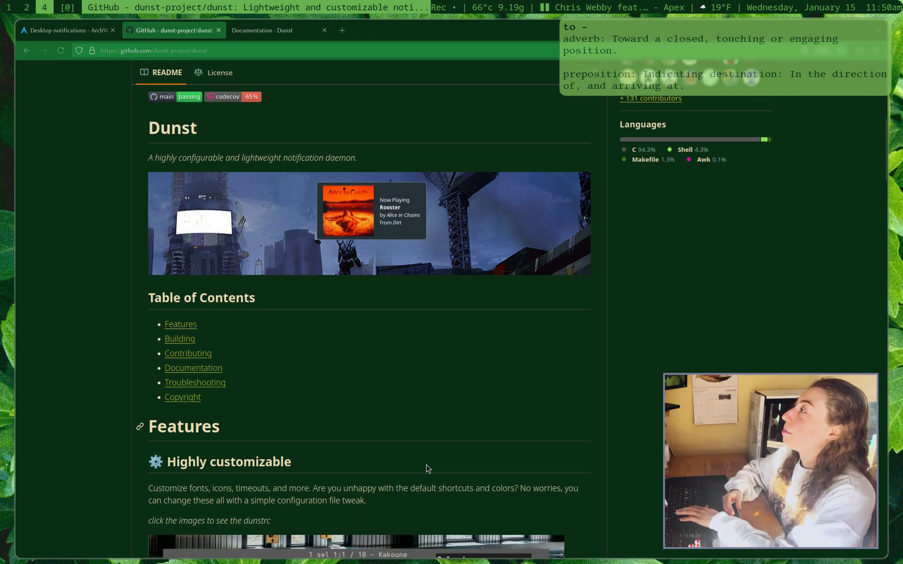
scroll(427, 469, down, 10)
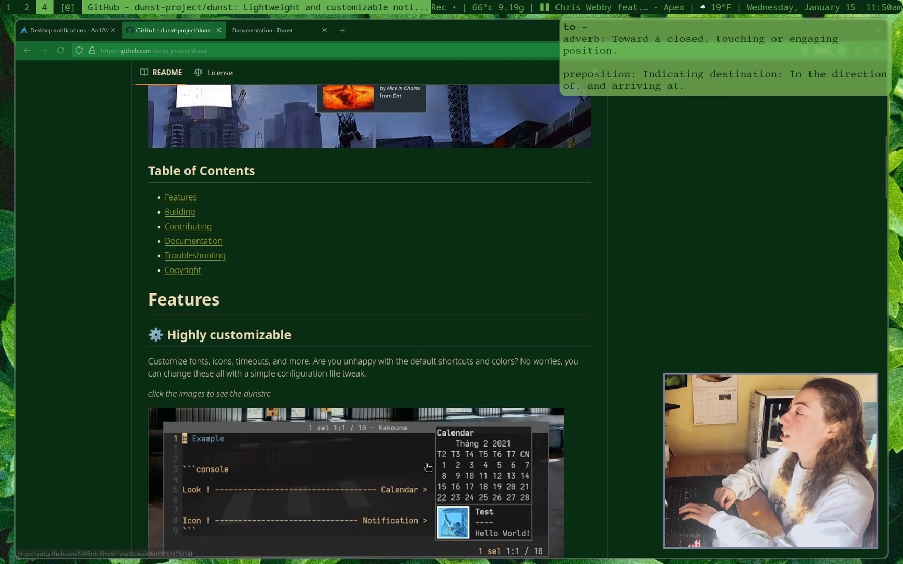
scroll(427, 468, down, 4)
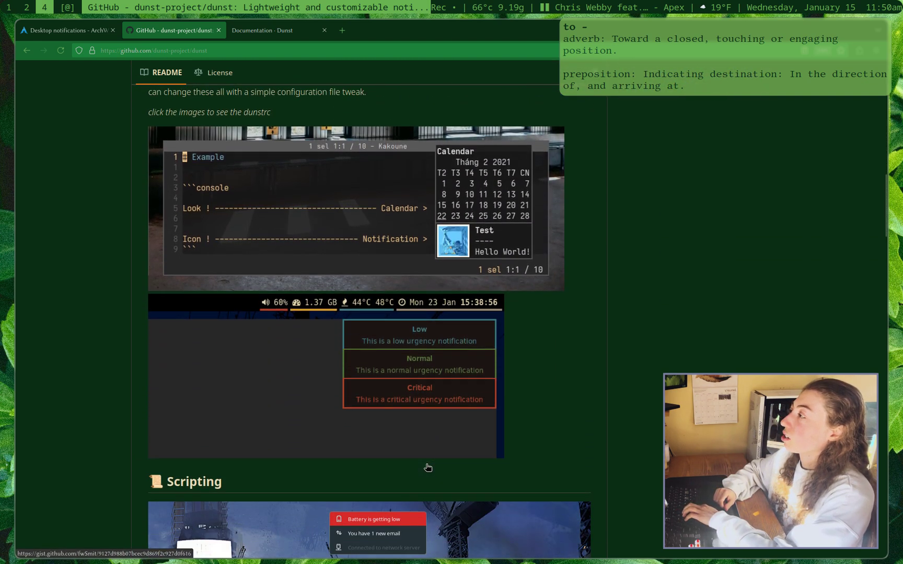
scroll(428, 467, up, 8)
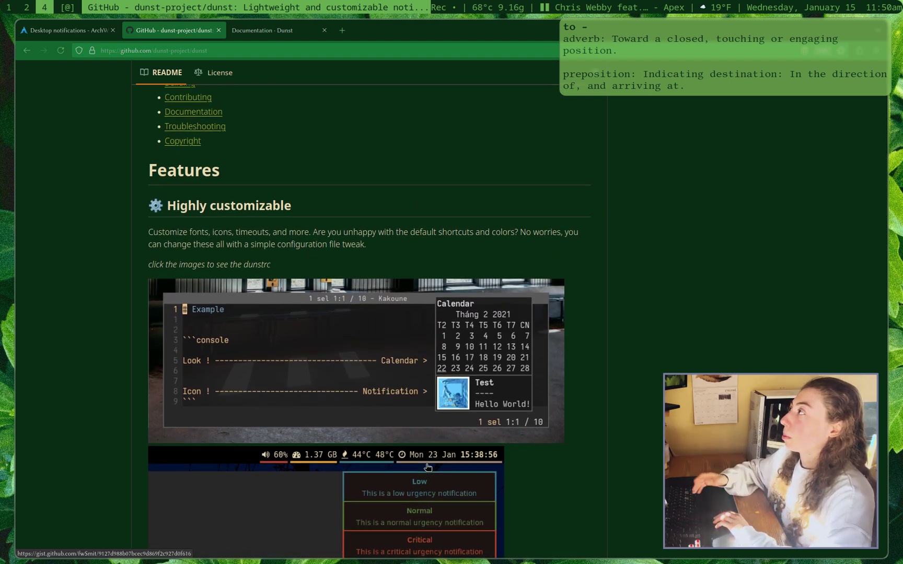
key(ctrl+shift+Tab)
scroll(428, 467, down, 6)
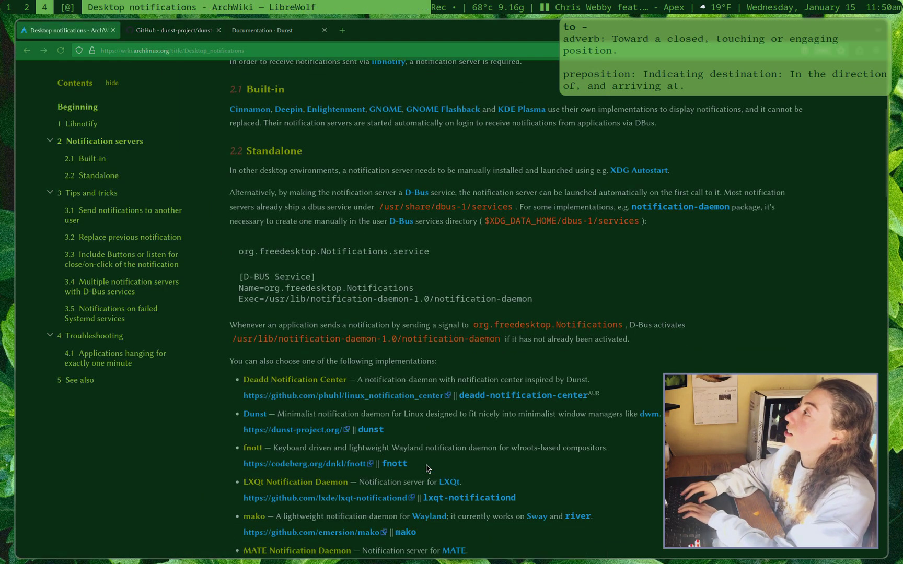
scroll(428, 467, down, 3)
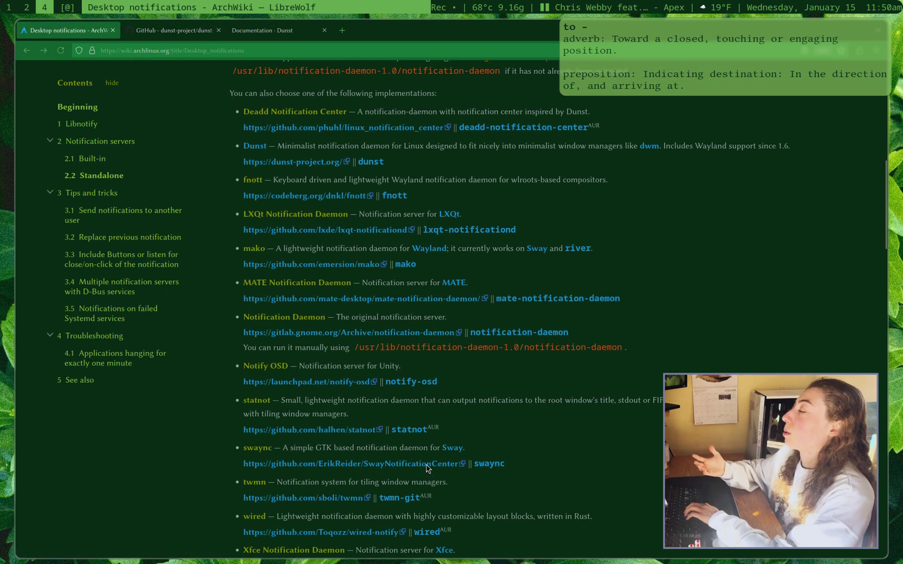
scroll(428, 469, up, 3)
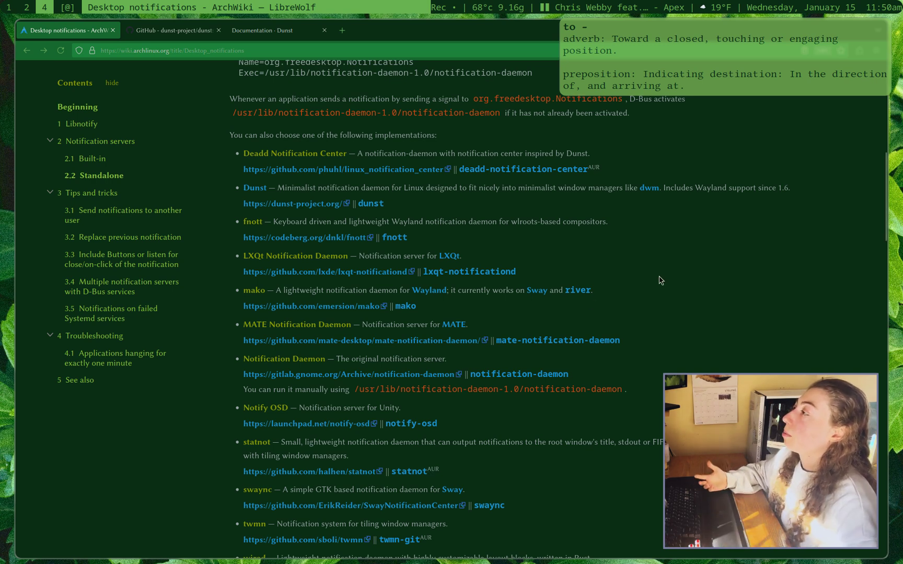
scroll(660, 293, up, 3)
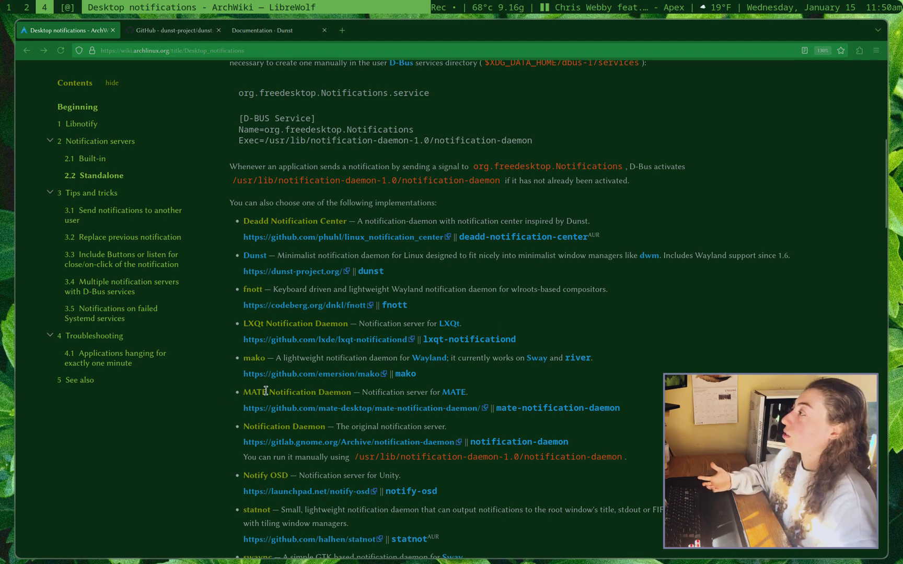
scroll(600, 320, down, 1)
scroll(598, 321, up, 2)
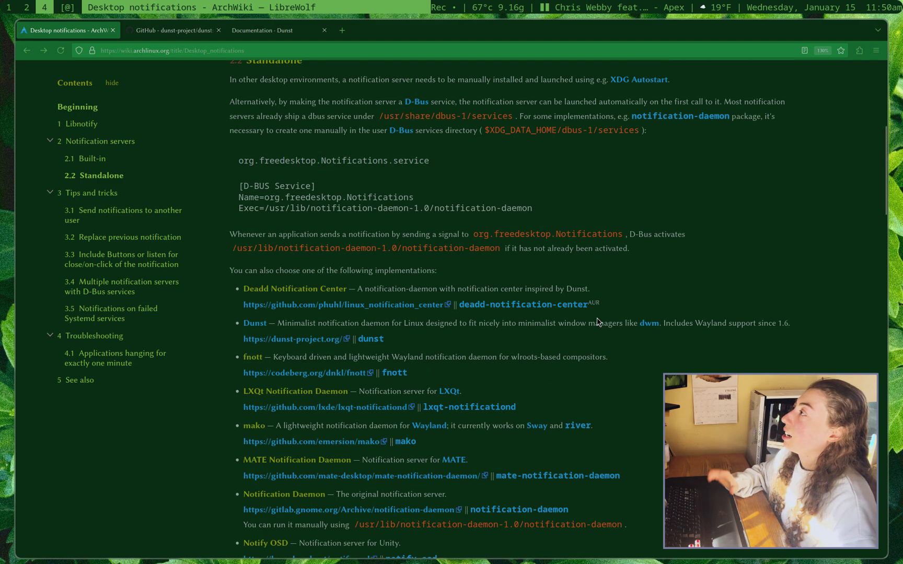
scroll(596, 327, up, 3)
scroll(523, 356, down, 1)
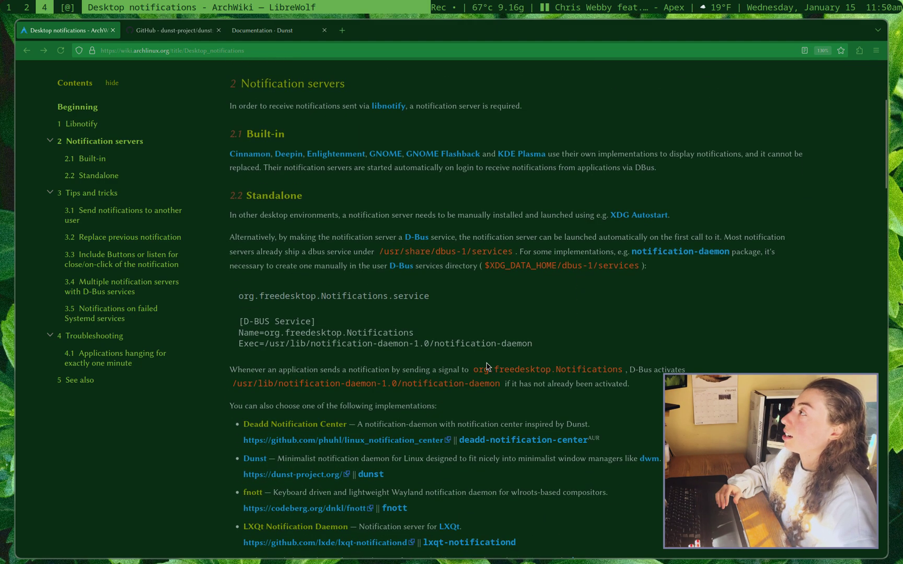
Reinstall libnotify and dunst with yay -S, start dunst in the background, and close st
key(super+Return)
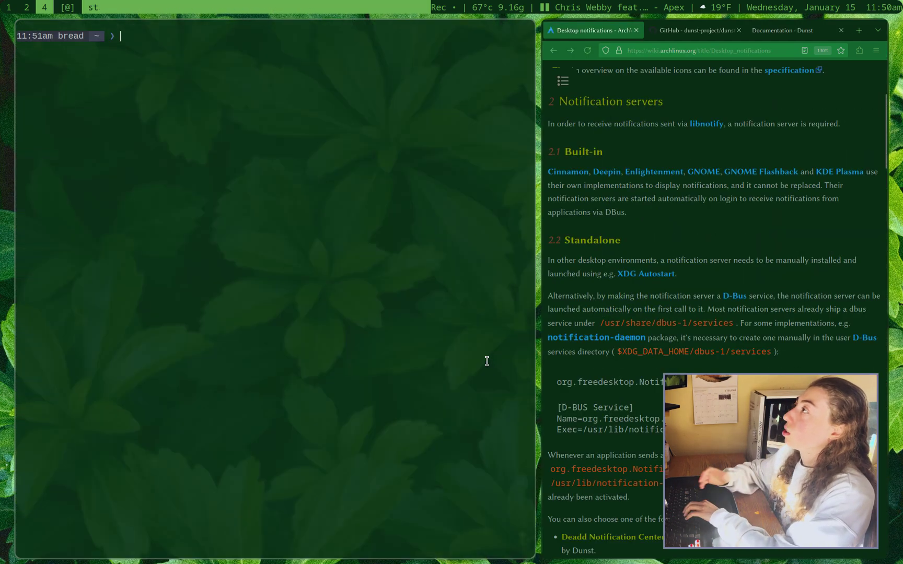
text(yay -S)
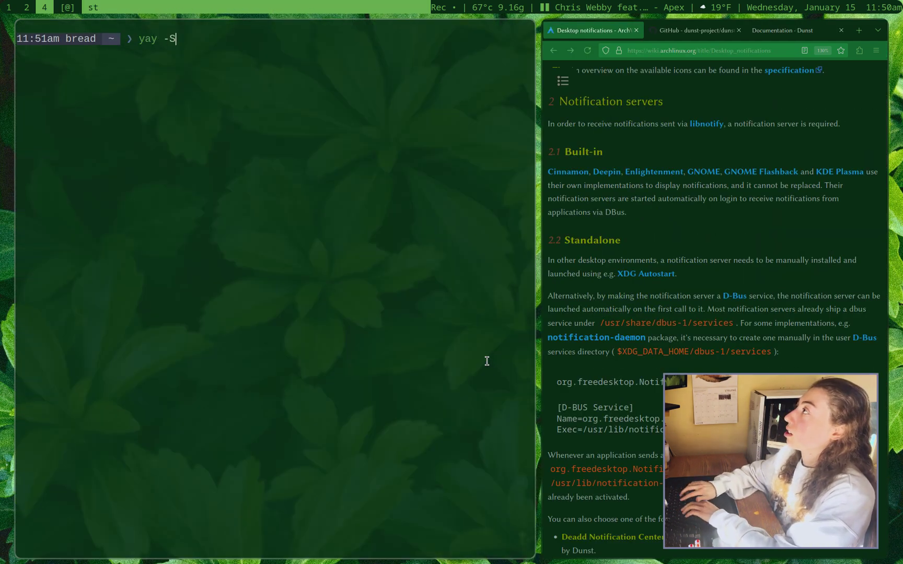
text( libnot)
key(BackSpace)
key(BackSpace)
key(BackSpace)
text(n)
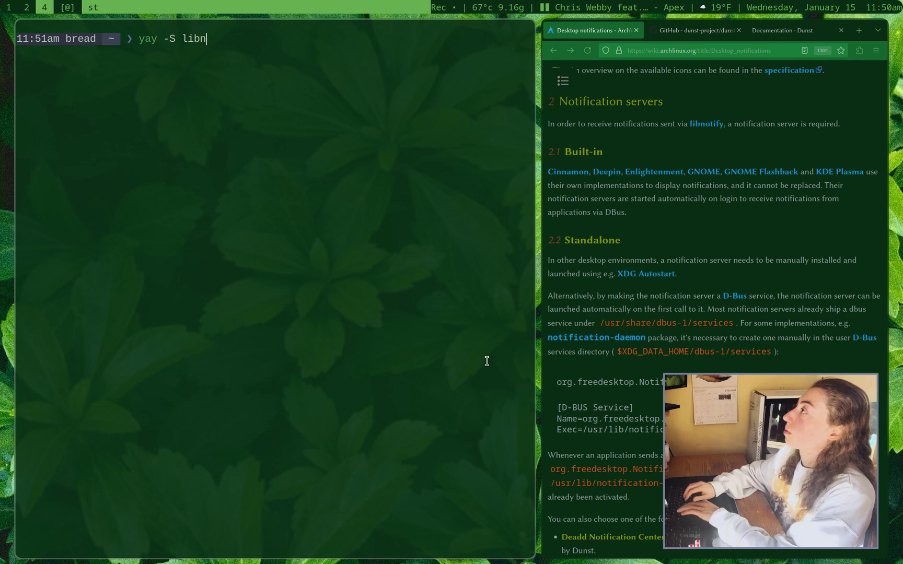
text(otify dunst)
key(Return)
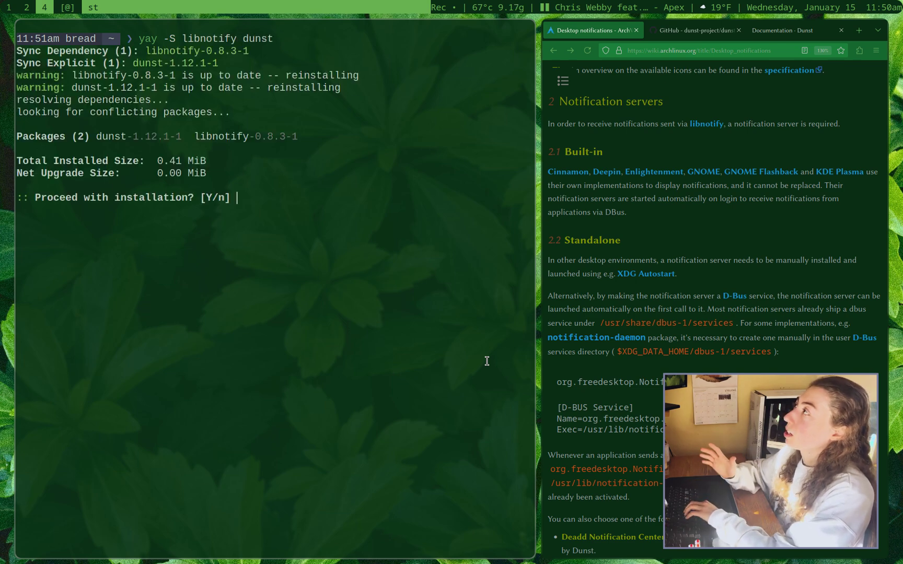
key(Return)
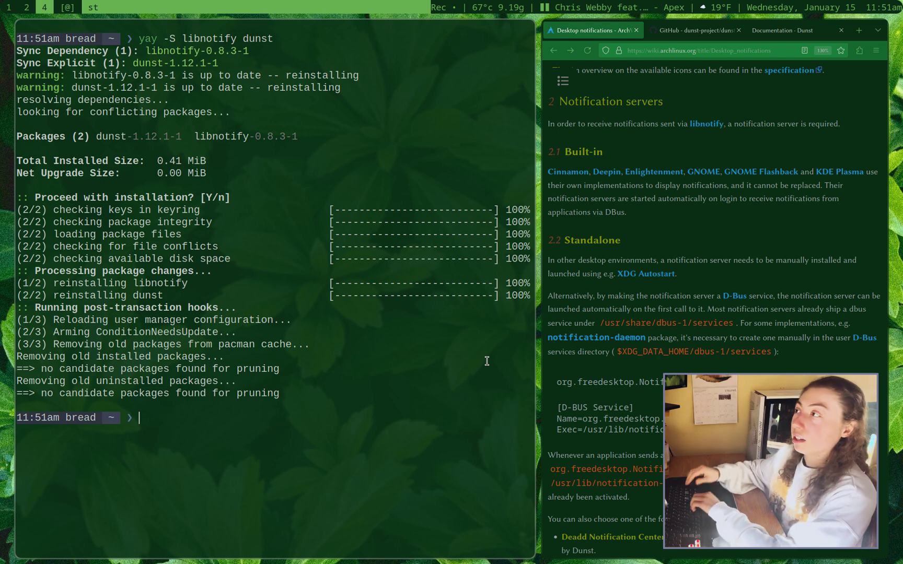
text(dunst &)
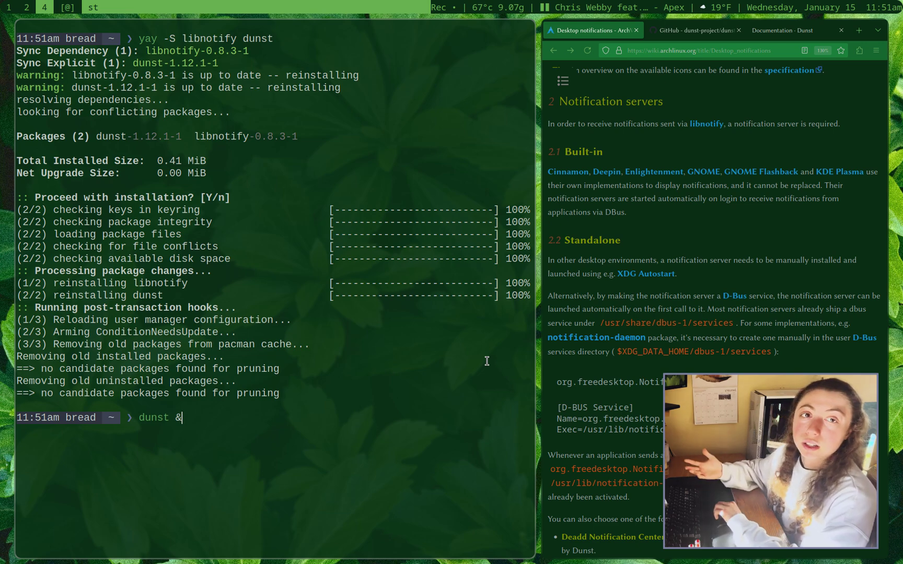
key(super+q)
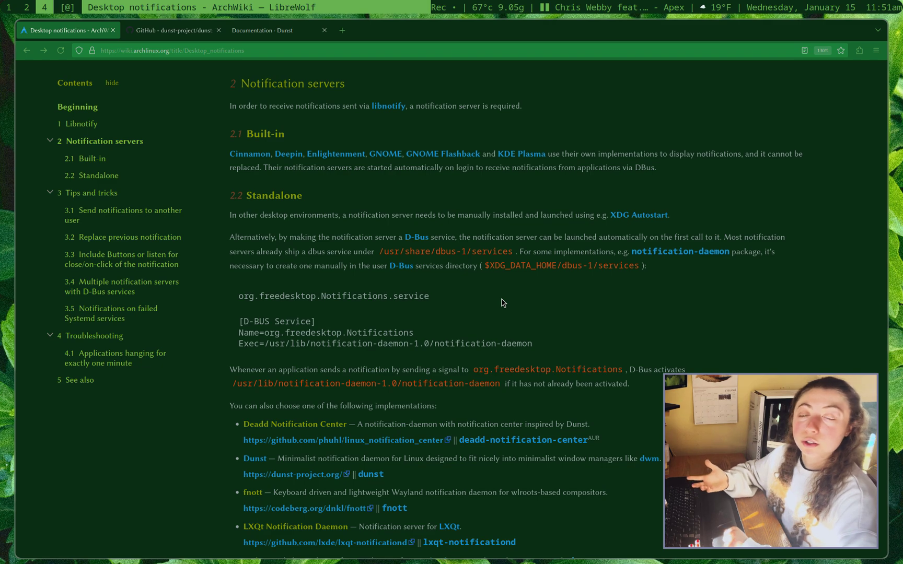
In a new enlarged-text terminal, send a notify-send "test" notification
key(super+Return)
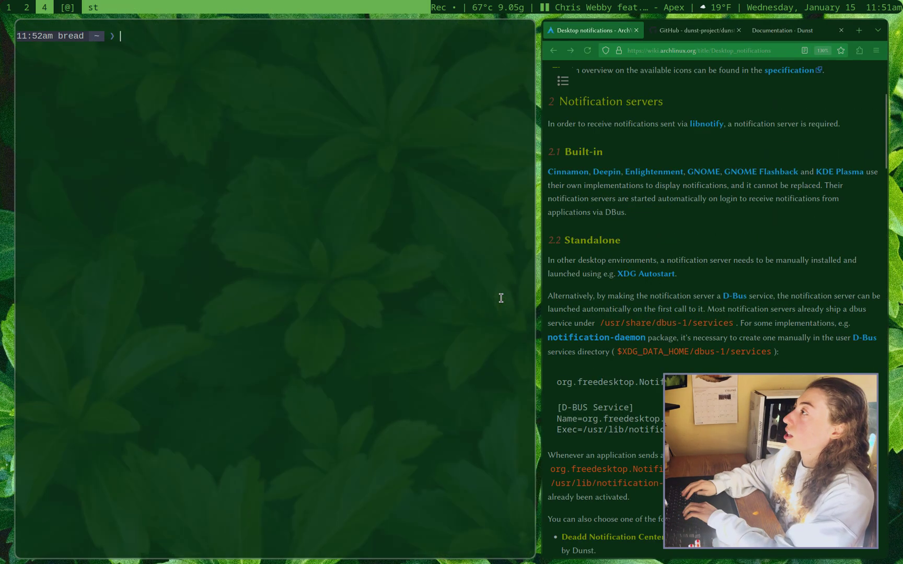
key(ctrl+shift+Page_Up)
key(ctrl+shift+Page_Up)
key(ctrl+shift+Page_Up)
key(ctrl+shift+Page_Up)
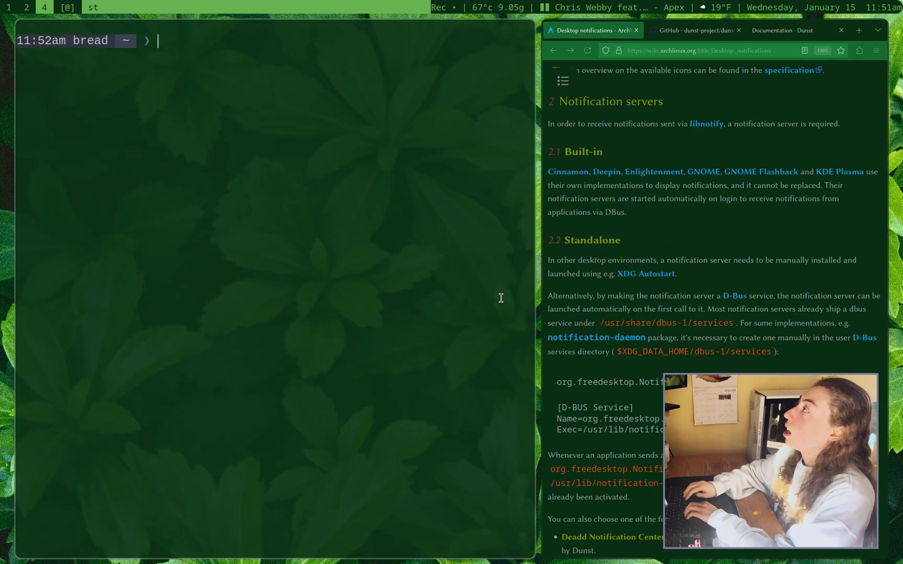
text(n)
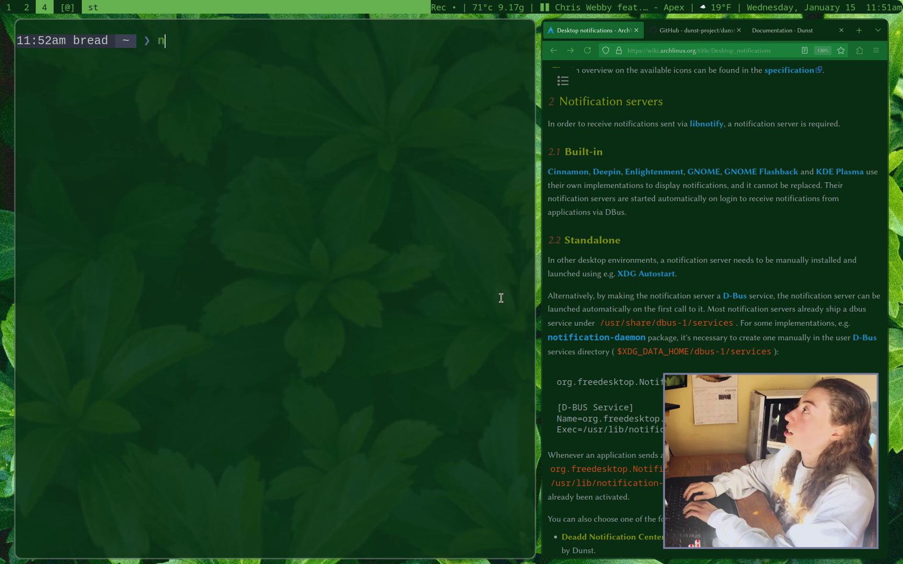
text(otify-send )
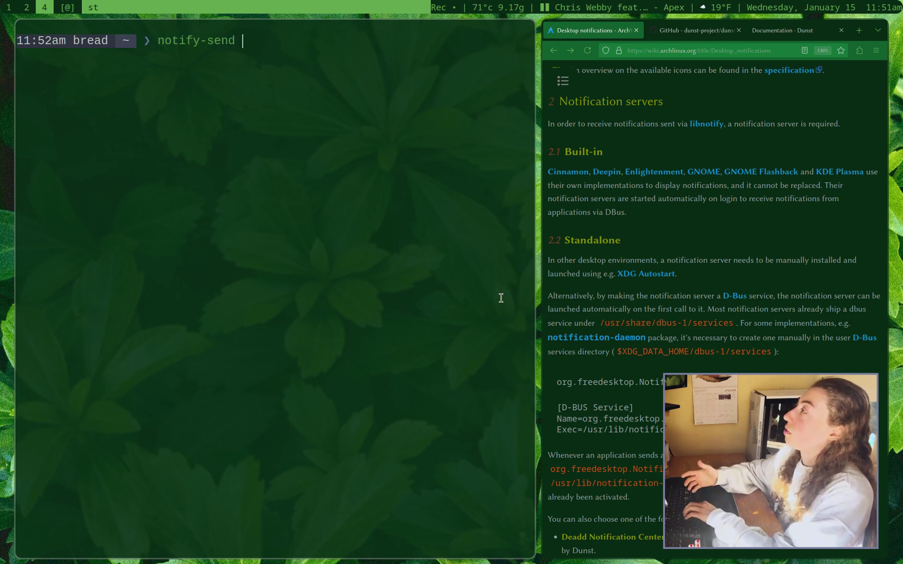
text("test")
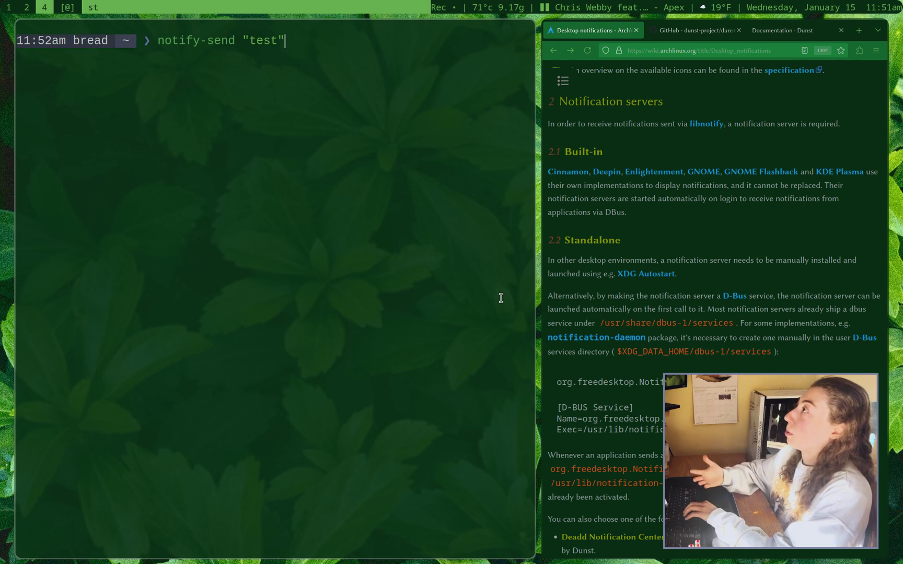
key(Return)
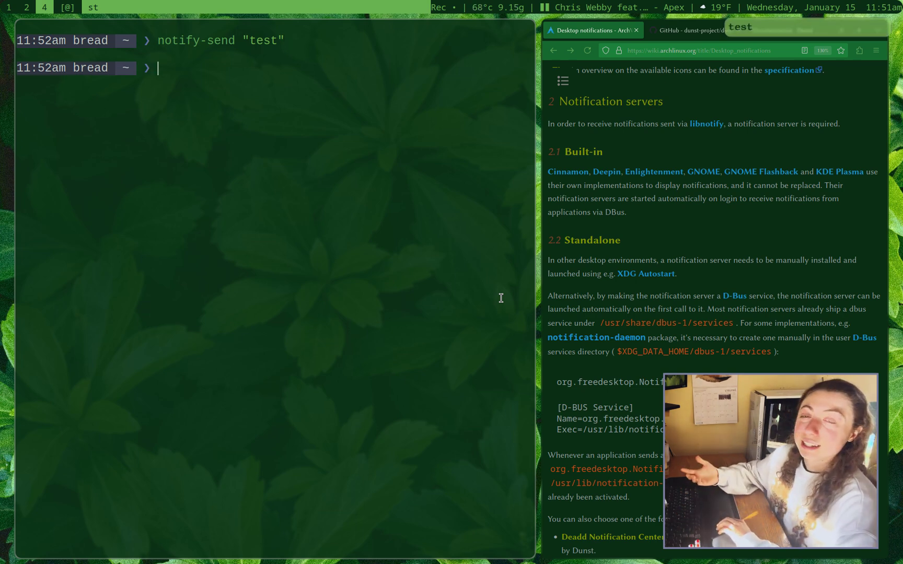
Resend the "test" notification with body text "fkdslaflkdsalfalfdsa" beneath the title
key(Up)
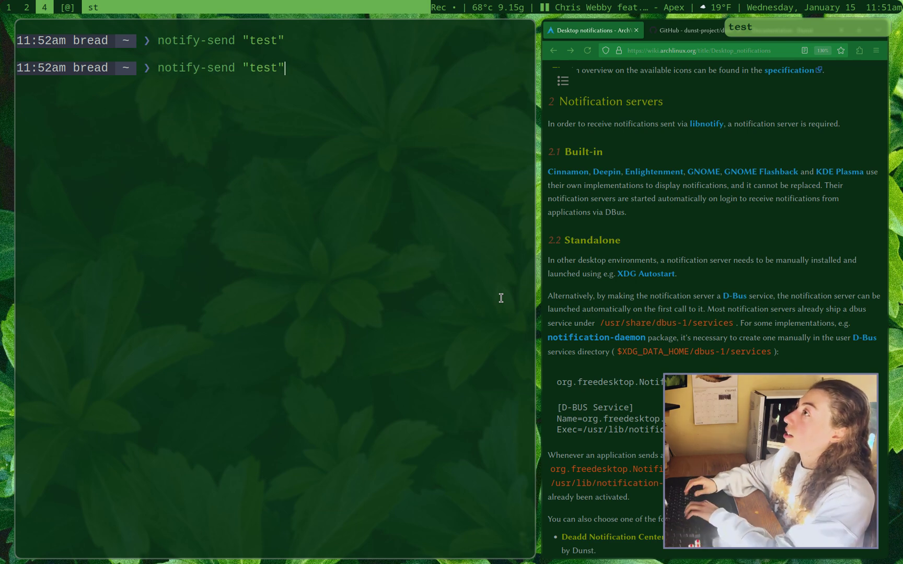
text(")
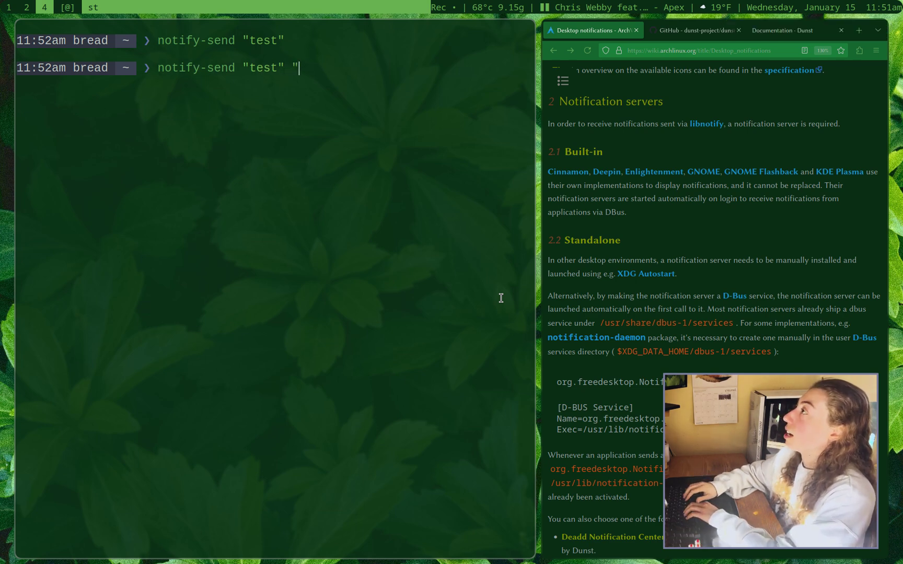
text(fkdslaflkdsalfalfdsa)
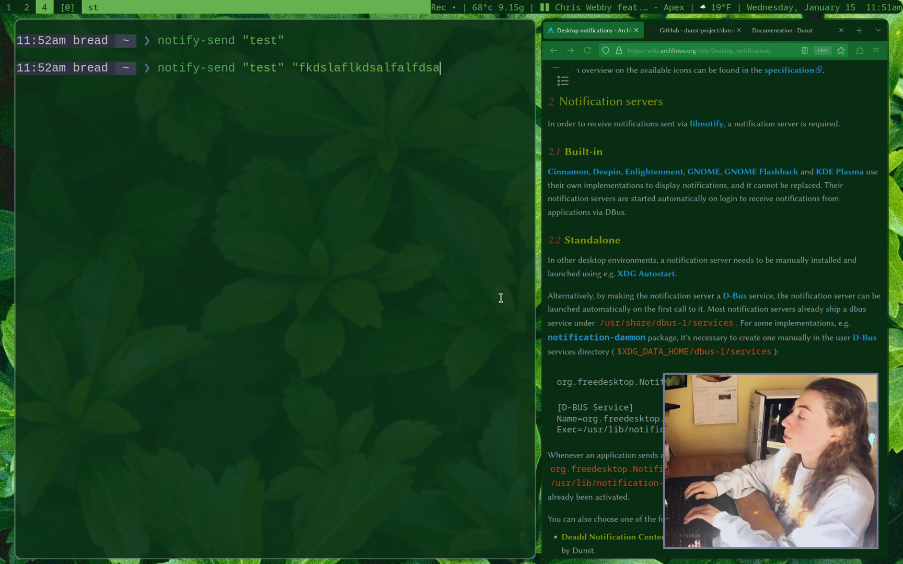
text(")
key(Return)
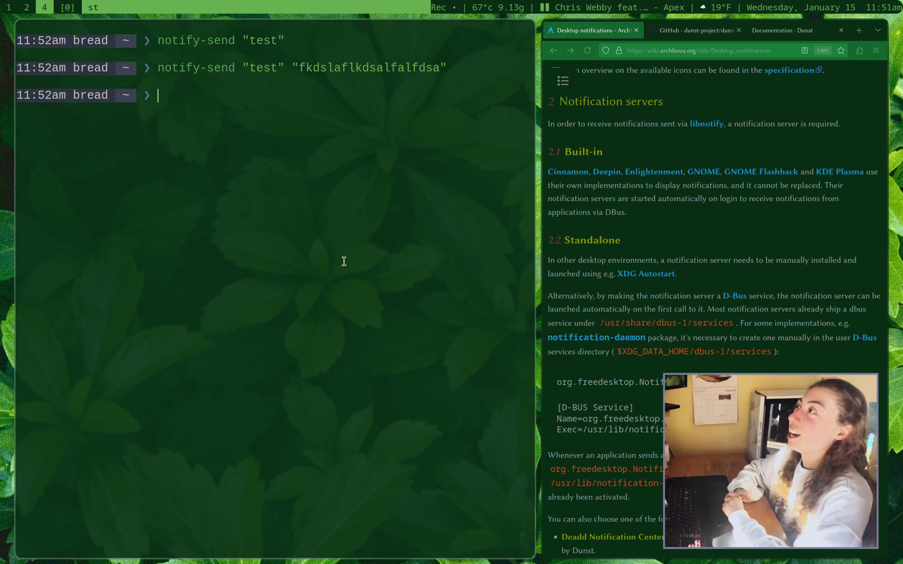
Resend the test notification with the icon -i /home/bread/bread.svg
key(Up)
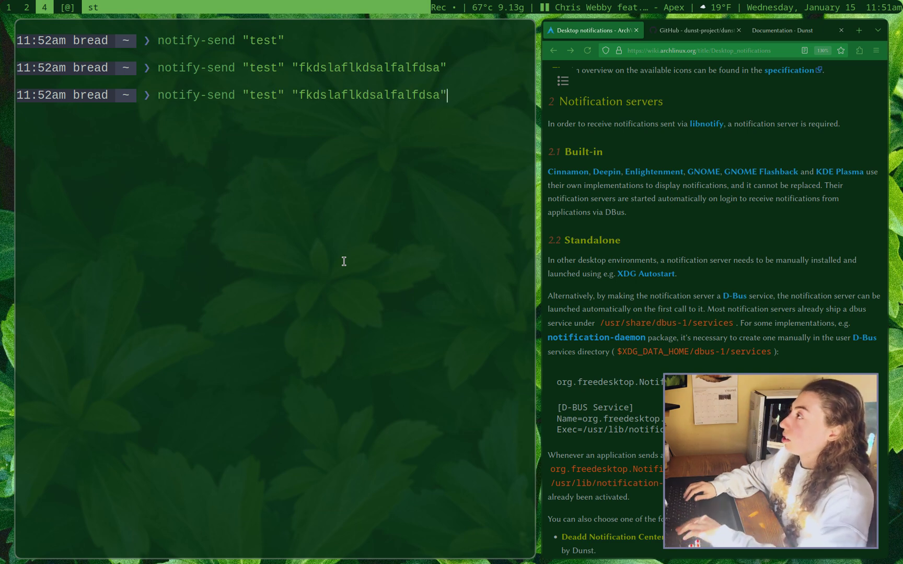
key(ctrl+a)
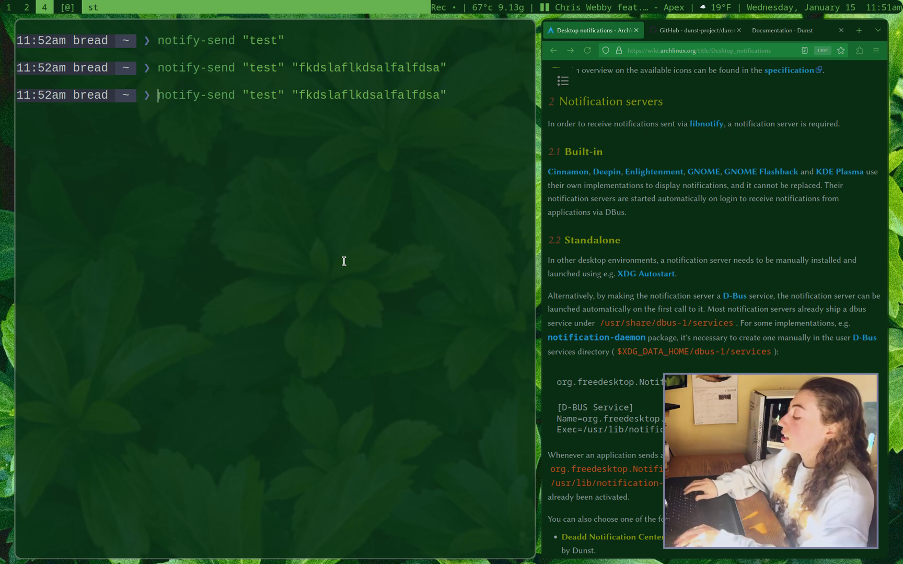
key(ctrl+l)
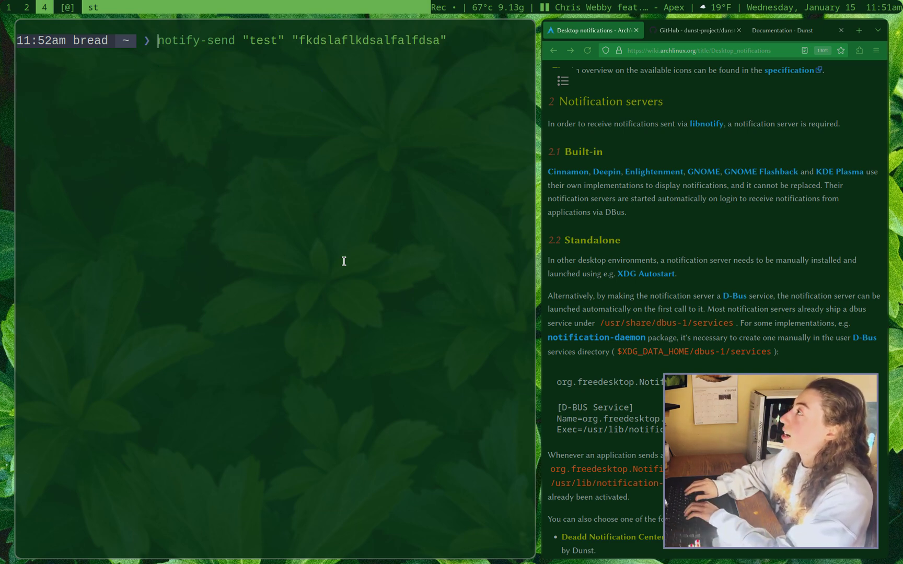
key(ctrl+Right)
key(Left)
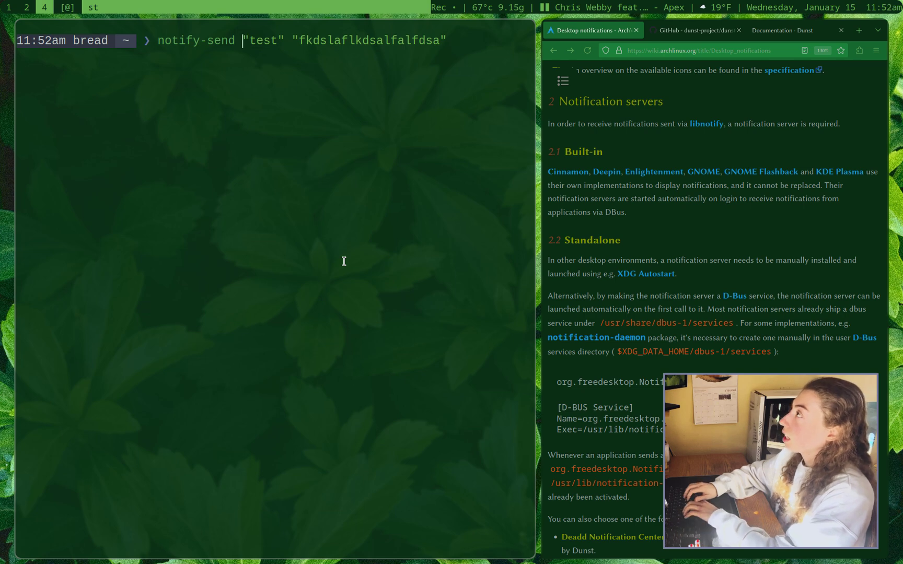
text(-i /home/brea)
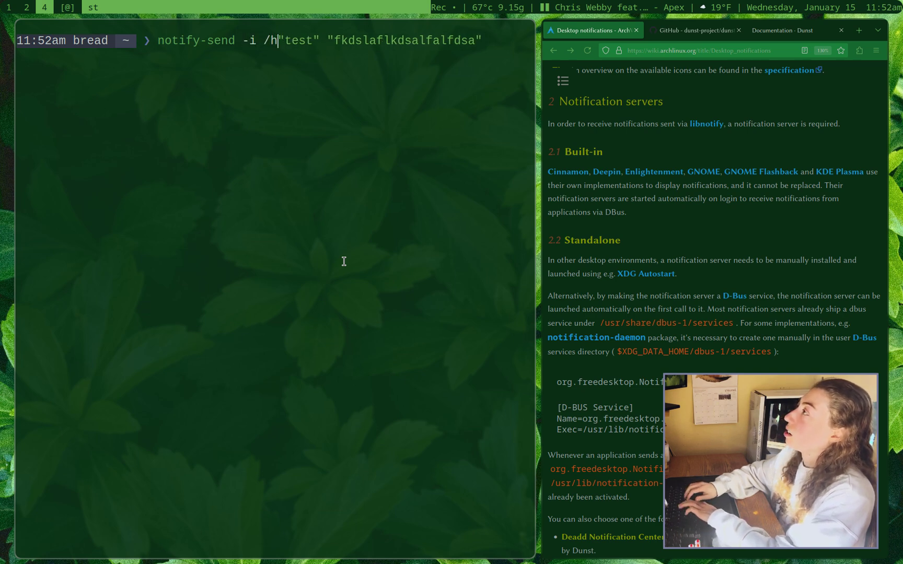
text(d/bread.svg)
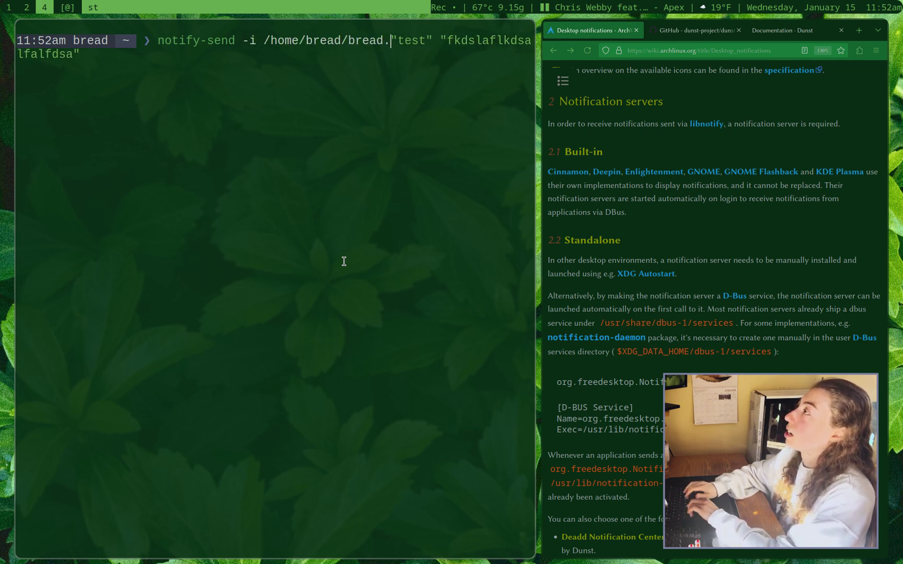
key(Return)
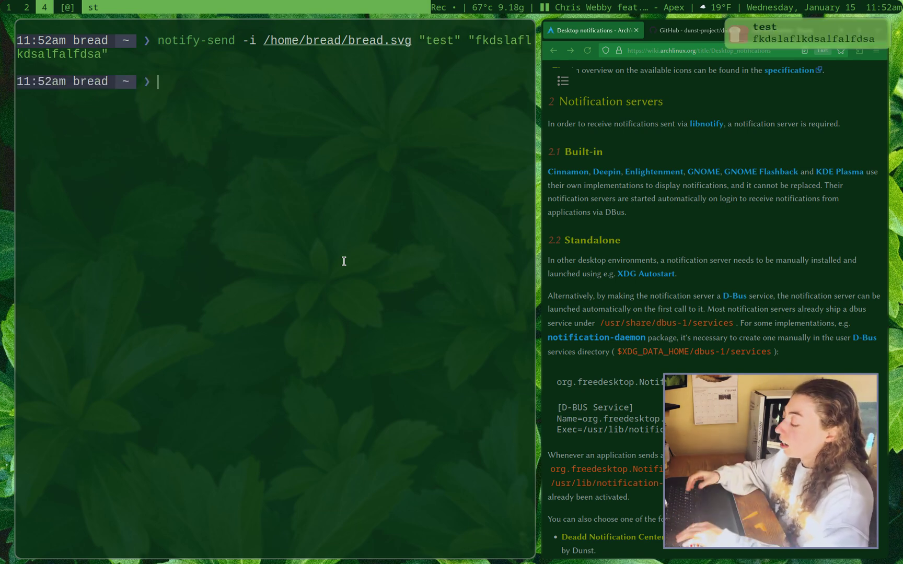
Send the icon notification again at low urgency with -u low
key(Up)
key(Left)
key(Left)
key(Left)
key(Left)
key(Left)
key(Left)
key(Left)
key(Left)
key(Left)
key(Left)
key(Left)
key(Left)
key(Left)
key(Left)
key(Left)
key(Left)
key(Left)
key(Left)
key(Left)
key(Left)
key(Left)
key(Left)
key(Left)
key(Left)
key(Left)
key(Left)
key(Left)
key(Left)
key(Left)
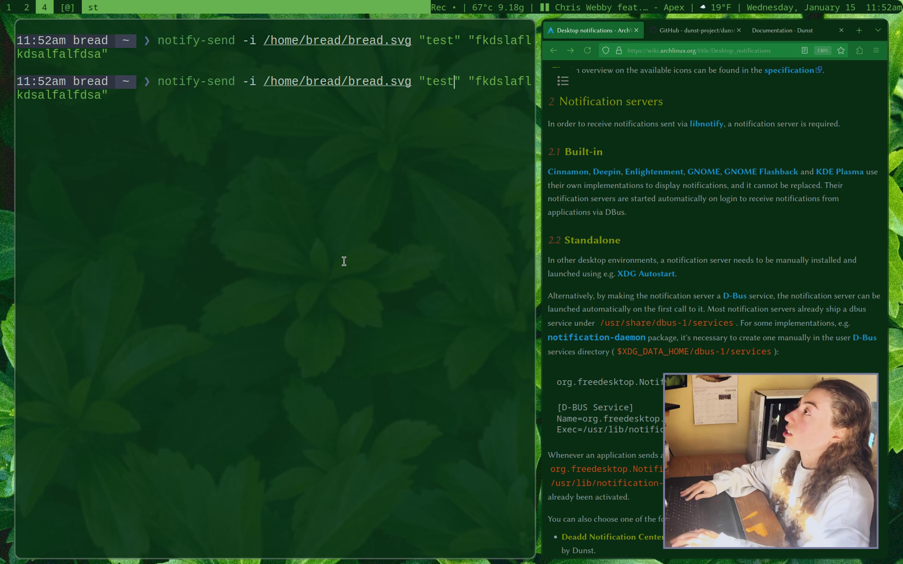
text(-u )
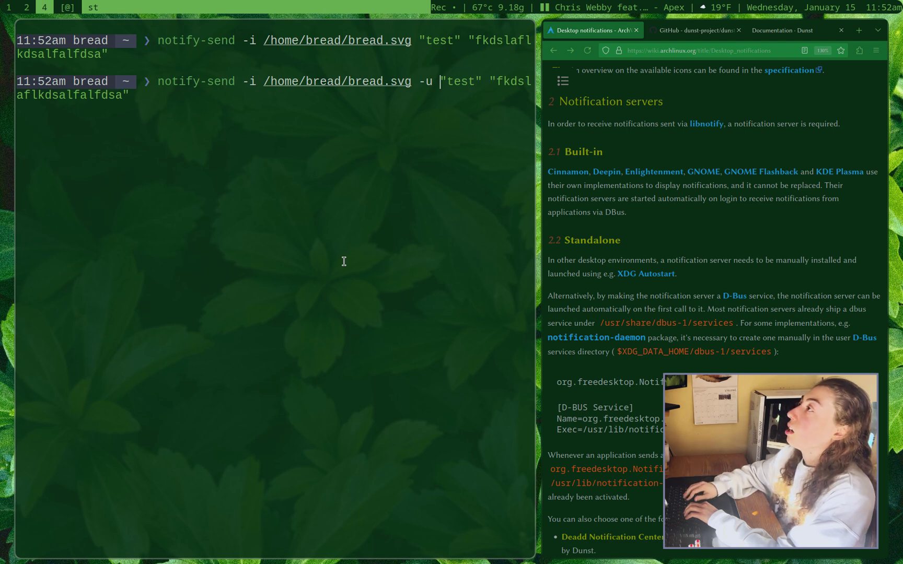
text(low)
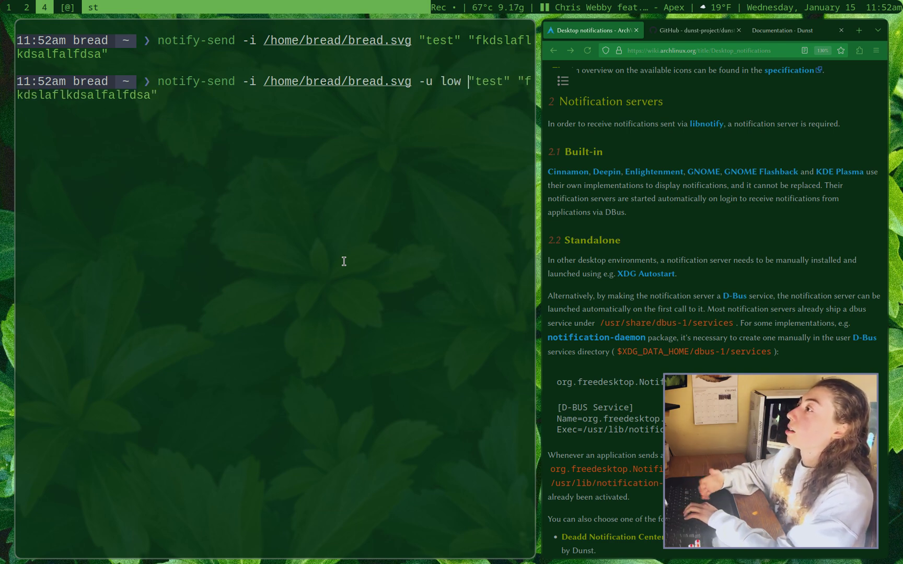
key(Return)
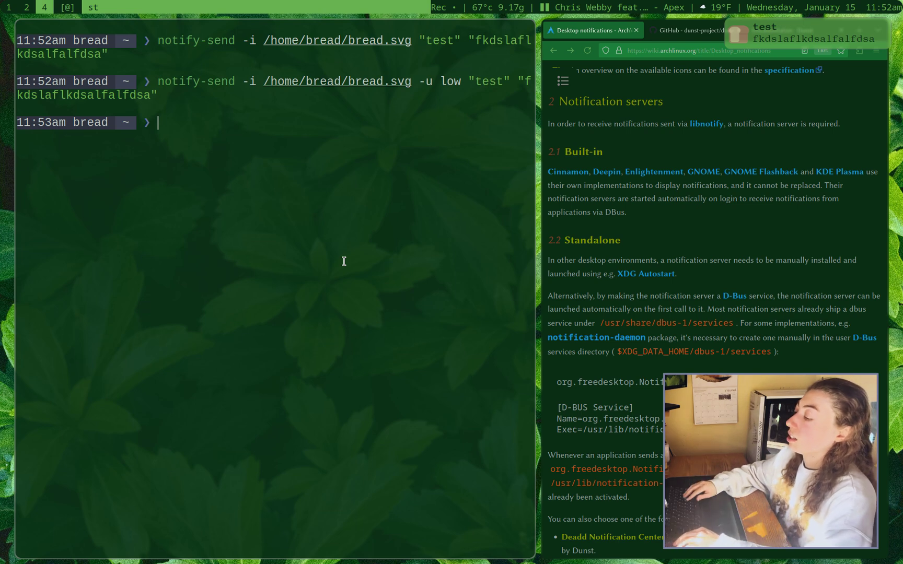
Resend it at critical urgency, then begin the command to edit ~/.config/dunst/dunstrc
key(Up)
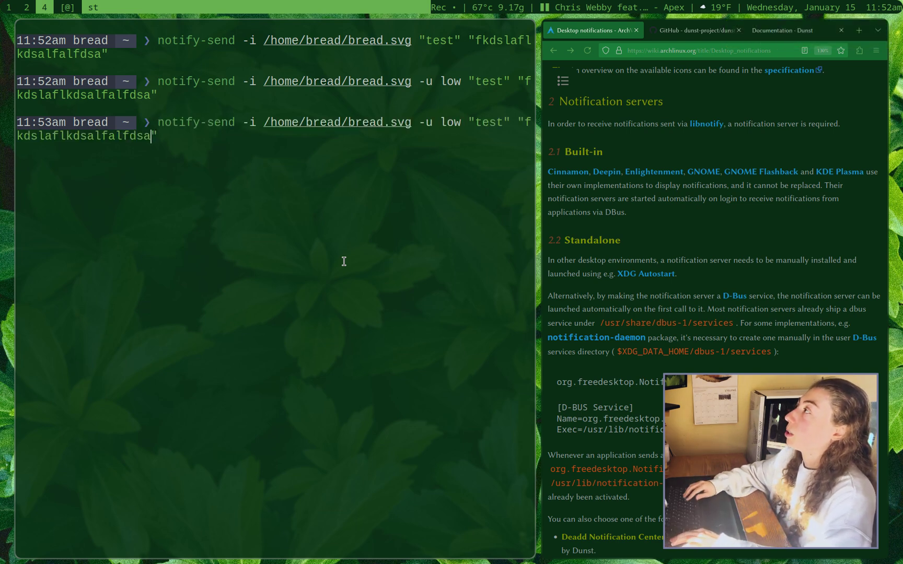
key(Left)
key(Left)
key(Left)
key(Left)
key(Left)
key(Left)
key(Left)
key(Left)
key(Left)
key(Left)
key(Left)
key(Left)
key(Left)
key(Left)
key(Left)
key(Left)
key(Left)
key(Left)
key(Left)
key(Left)
key(BackSpace)
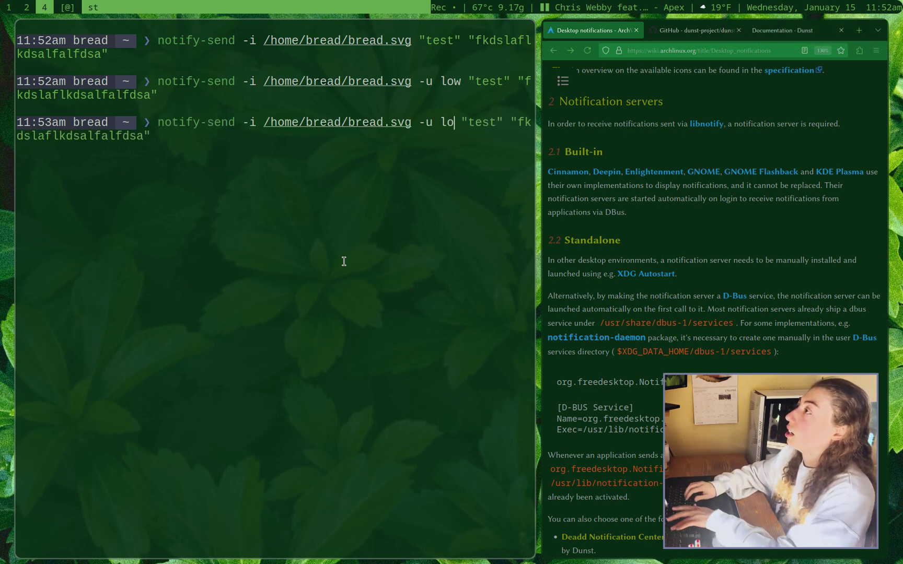
key(BackSpace)
key(BackSpace)
text(critical)
key(Return)
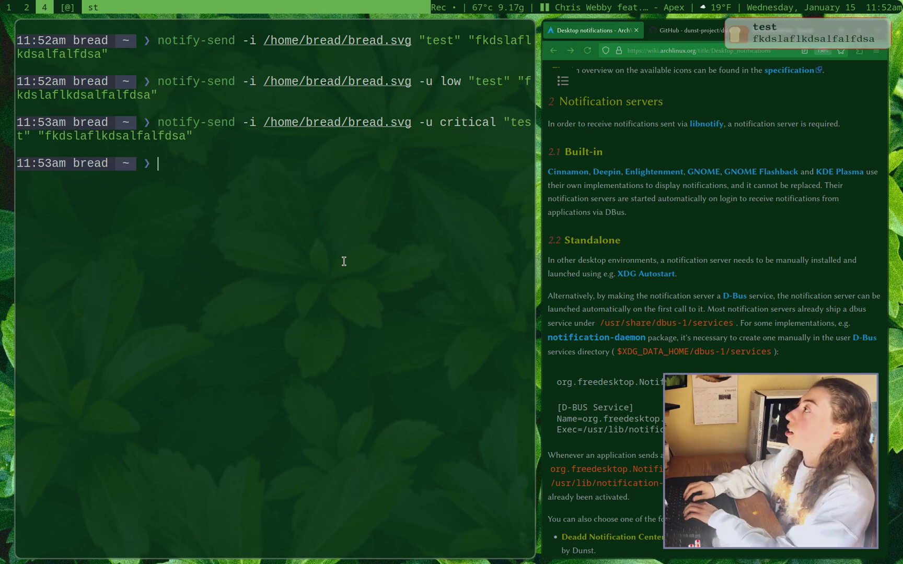
text(v ~/.config/)
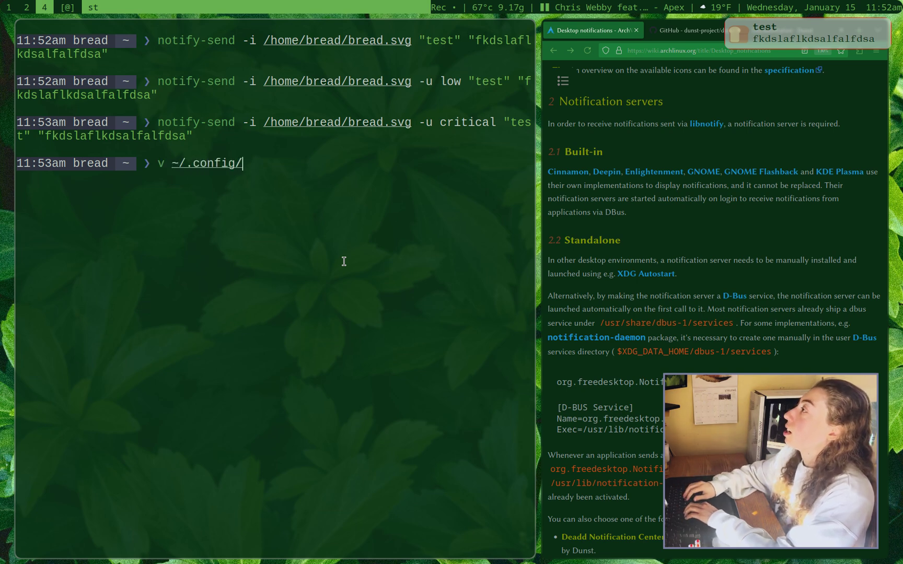
text(dunst/)
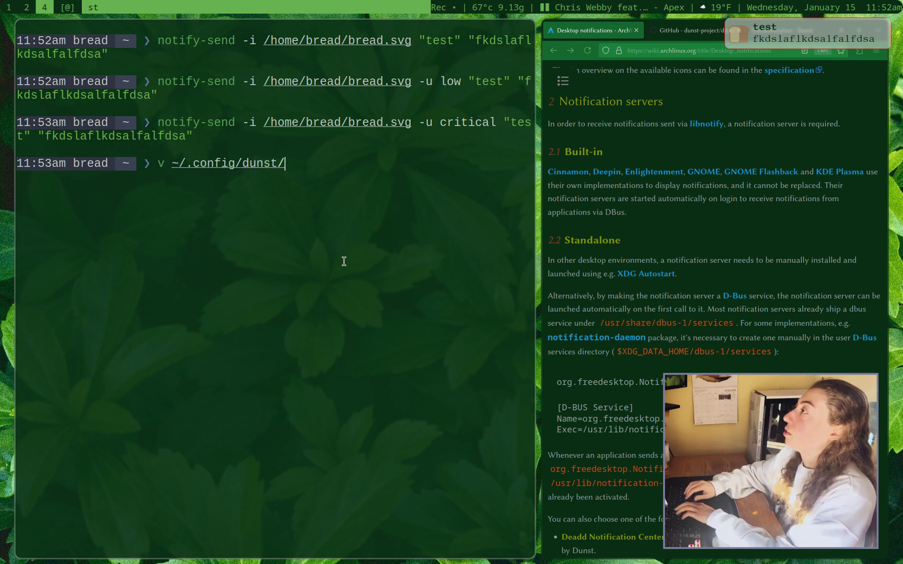
text(dunstrc)
Open dunstrc in the editor, narrow its split, and scroll the GitHub dunst project page
key(Return)
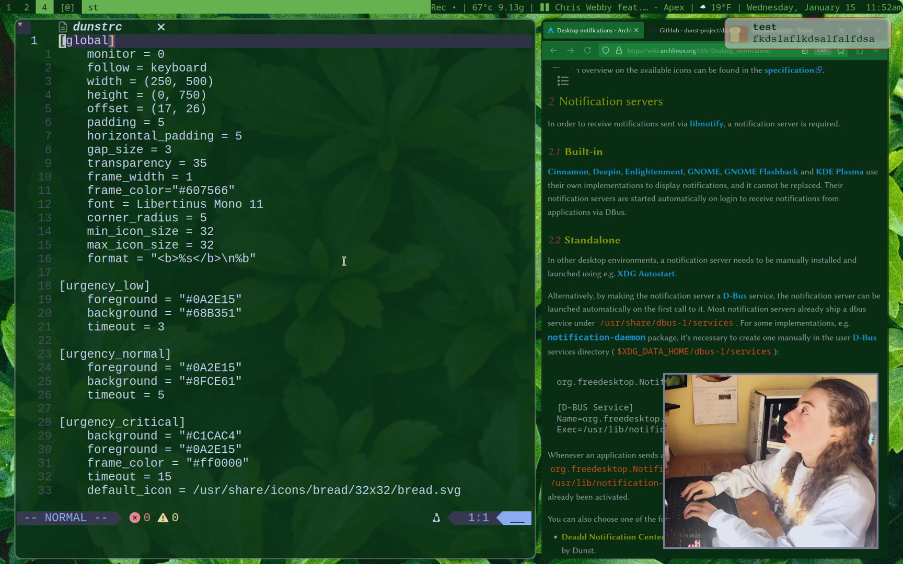
key(super+h)
key(super+h)
key(super+h)
key(super+h)
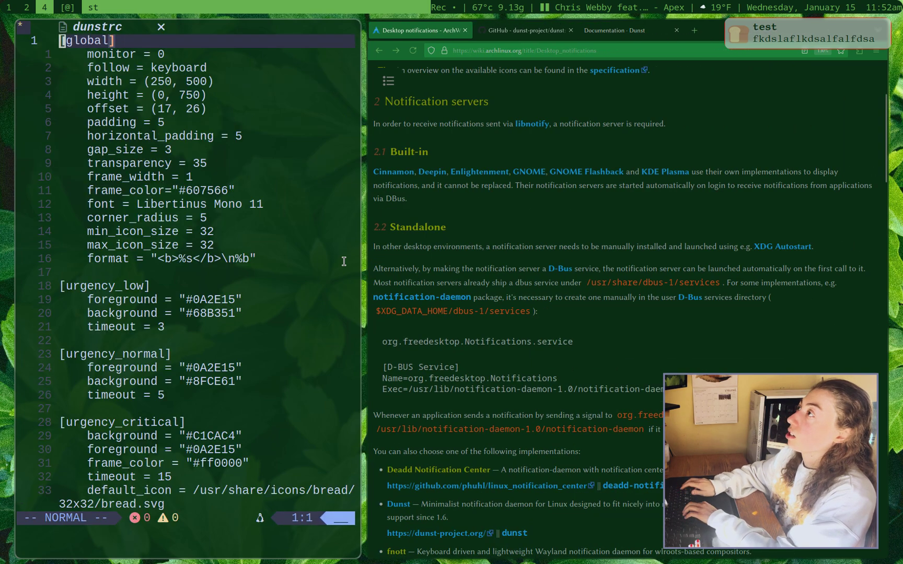
key(ctrl+Tab)
scroll(559, 261, up, 3)
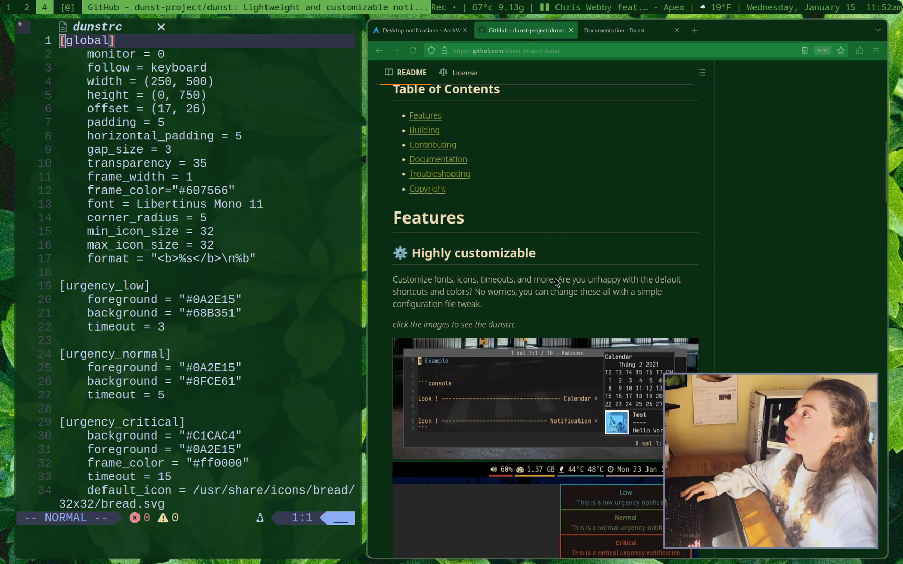
scroll(557, 283, up, 7)
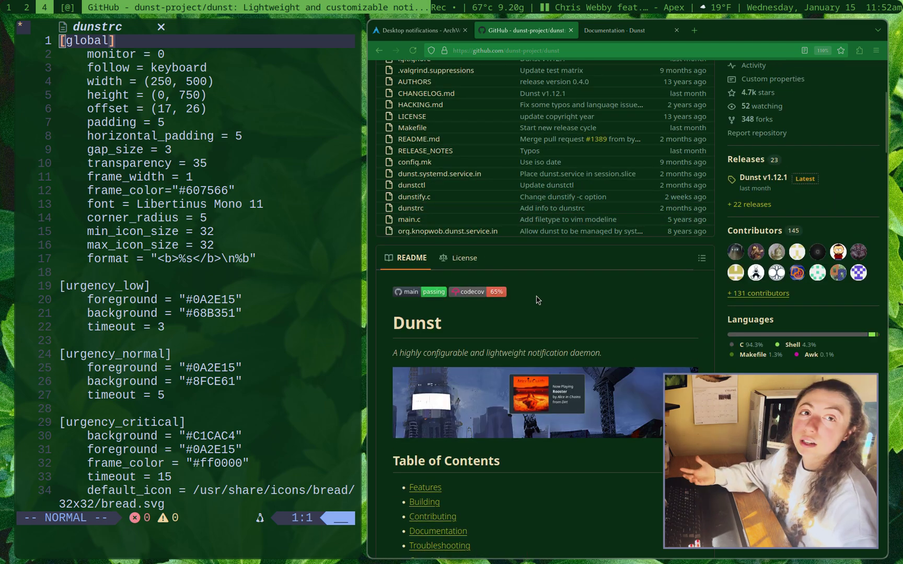
scroll(536, 299, down, 8)
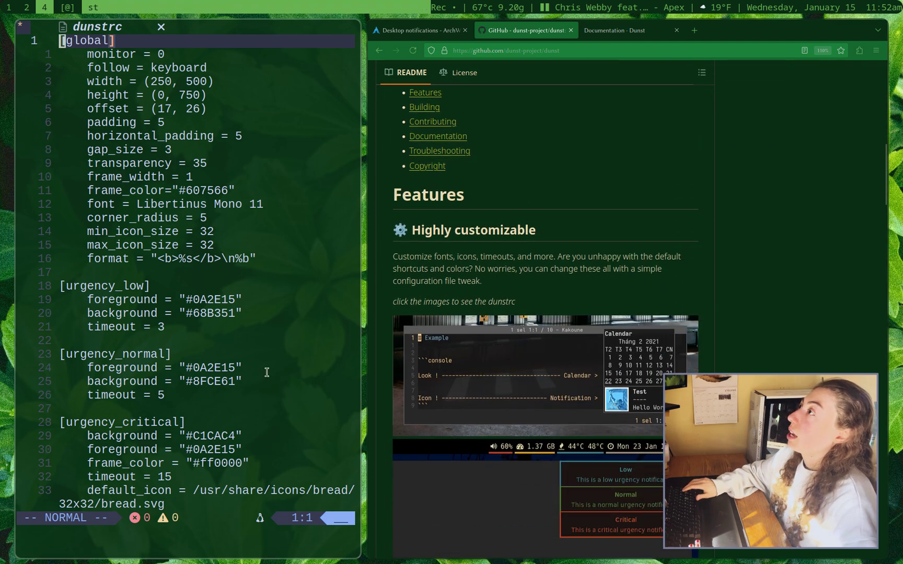
Scroll the Dunst documentation tab to the DESCRIPTION and Global section
key(ctrl+Tab)
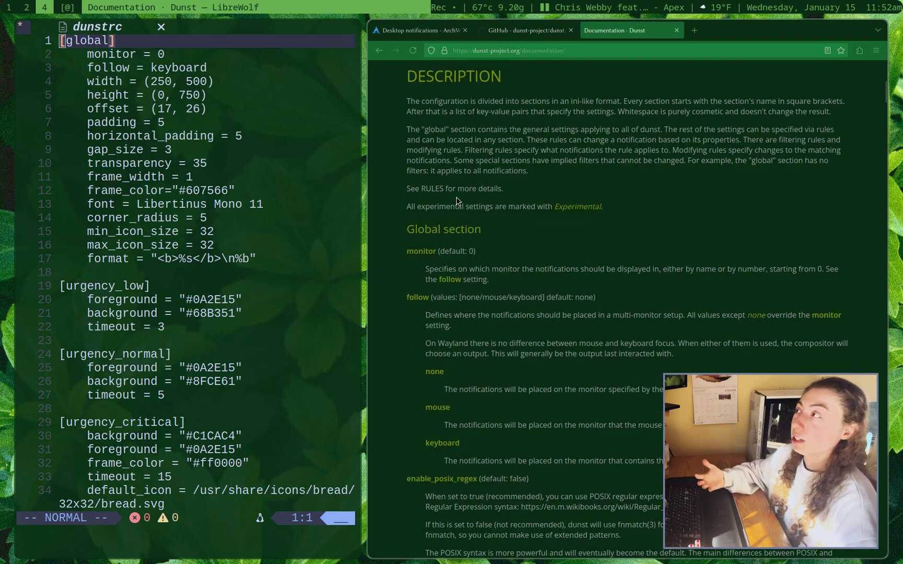
scroll(456, 201, down, 9)
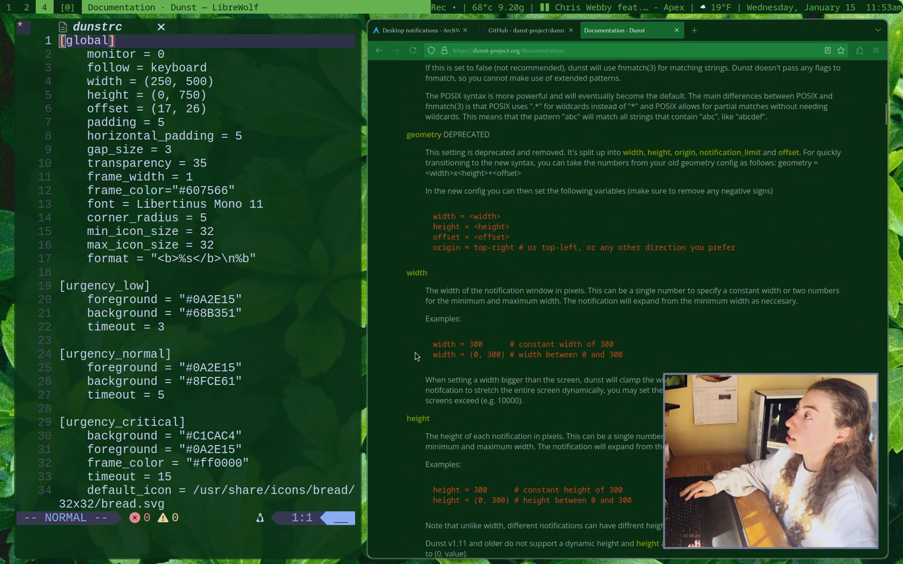
scroll(435, 355, down, 4)
scroll(450, 350, up, 6)
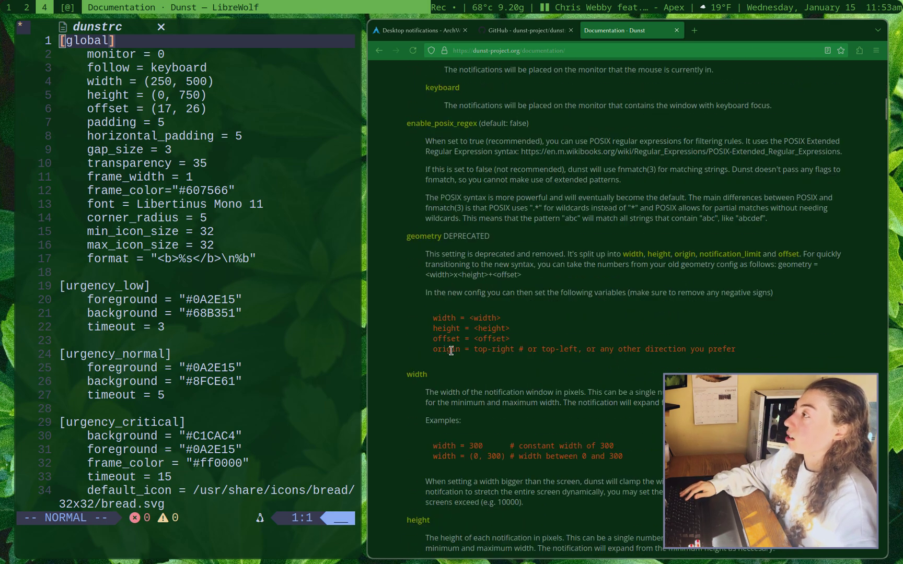
scroll(451, 351, up, 15)
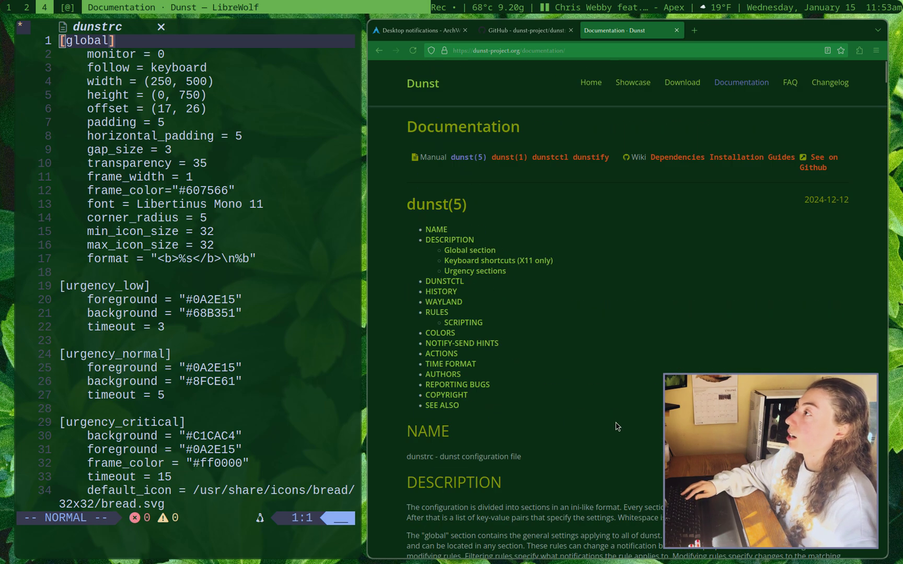
scroll(618, 427, down, 6)
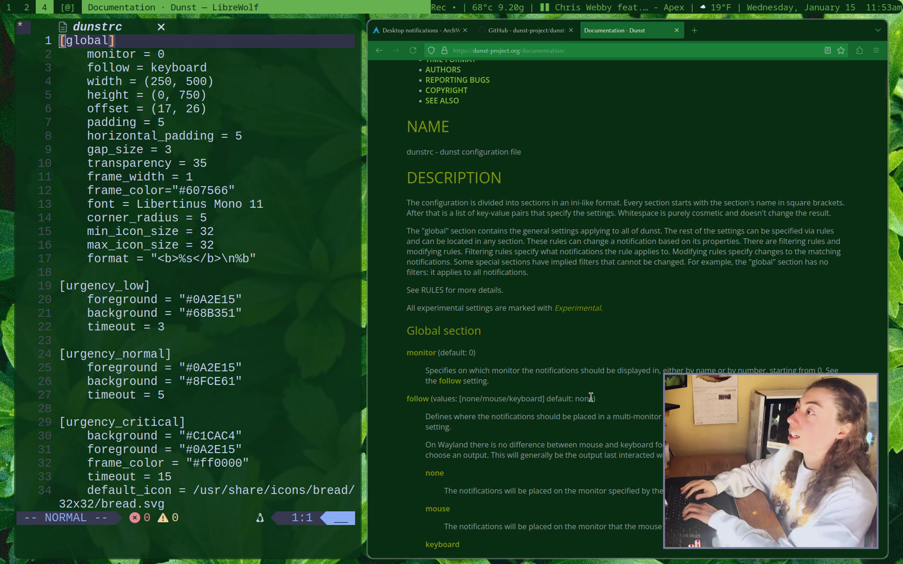
Widen and focus the dunstrc editor, shrink its text, and review follow, offset, width and frame settings
key(super+ctrl+Left)
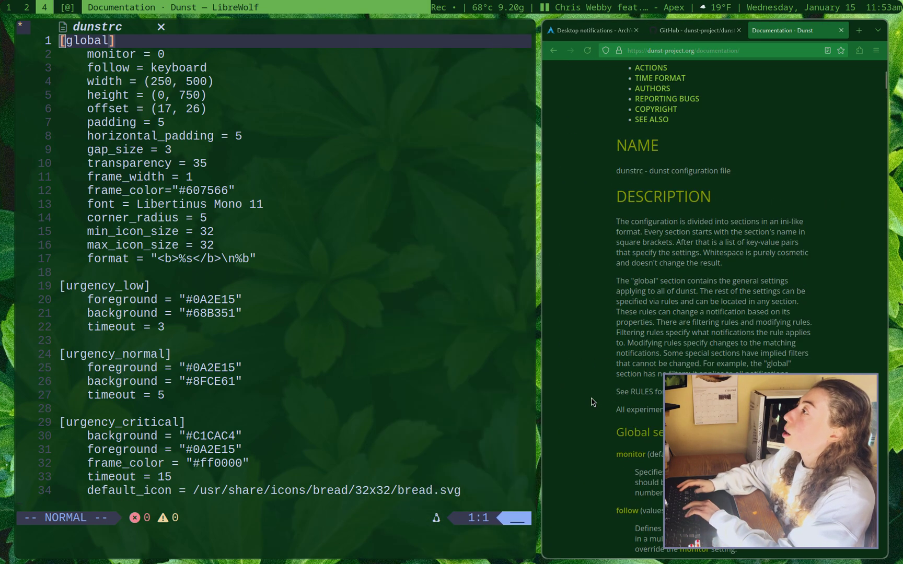
key(super+Left)
key(ctrl+shift+Page_Down)
key(ctrl+shift+Page_Down)
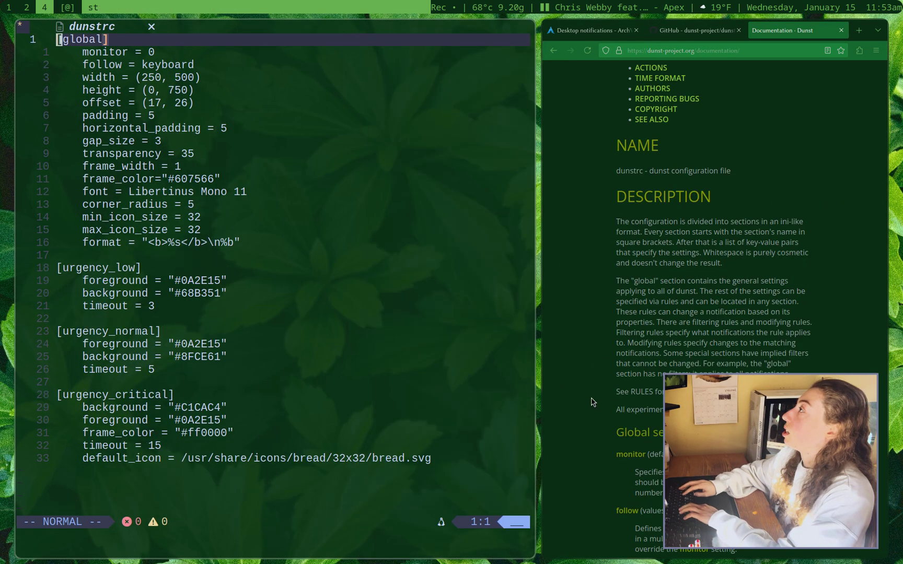
key(j)
key(j)
key(j)
key(j)
key(j)
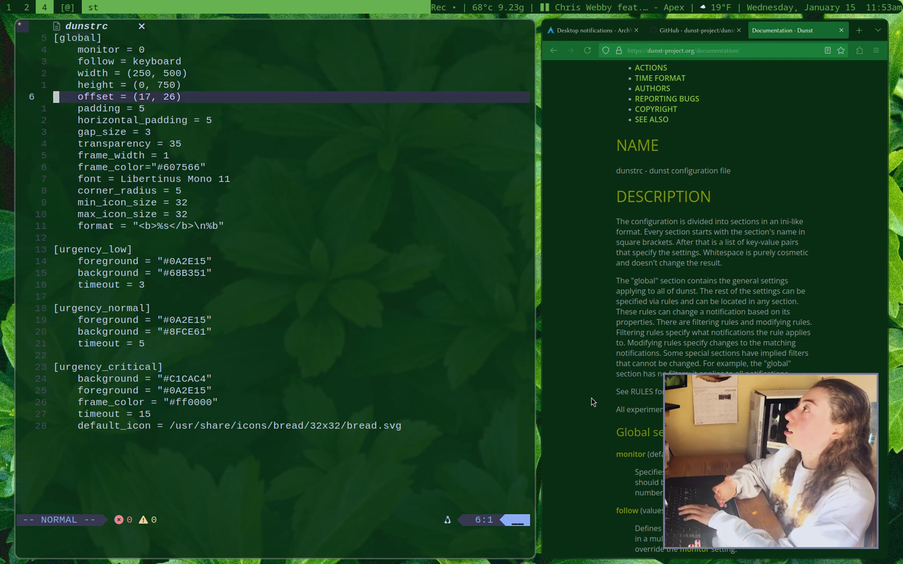
key(k)
key(k)
key(k)
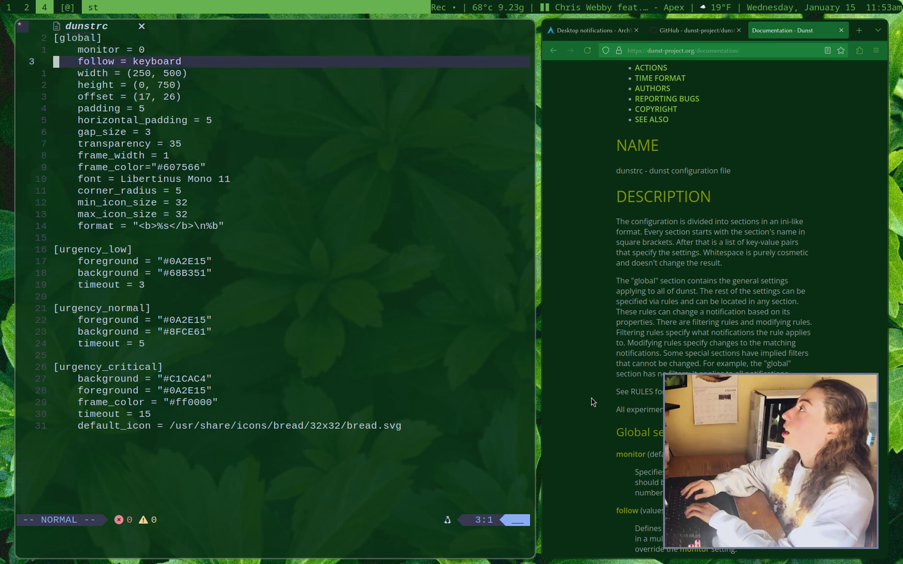
key(j)
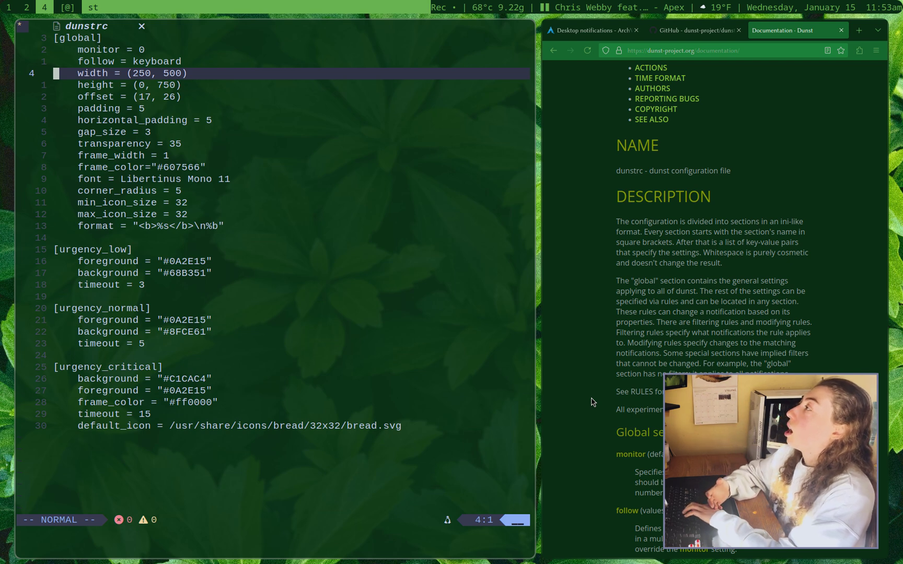
key(j)
key(j)
key(j)
key(j)
key(j)
key(j)
key(j)
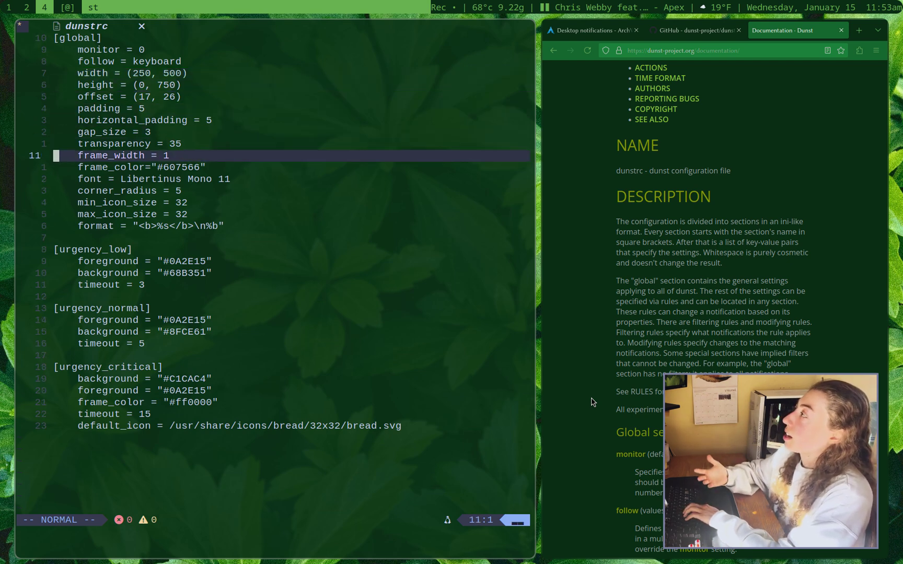
key(j)
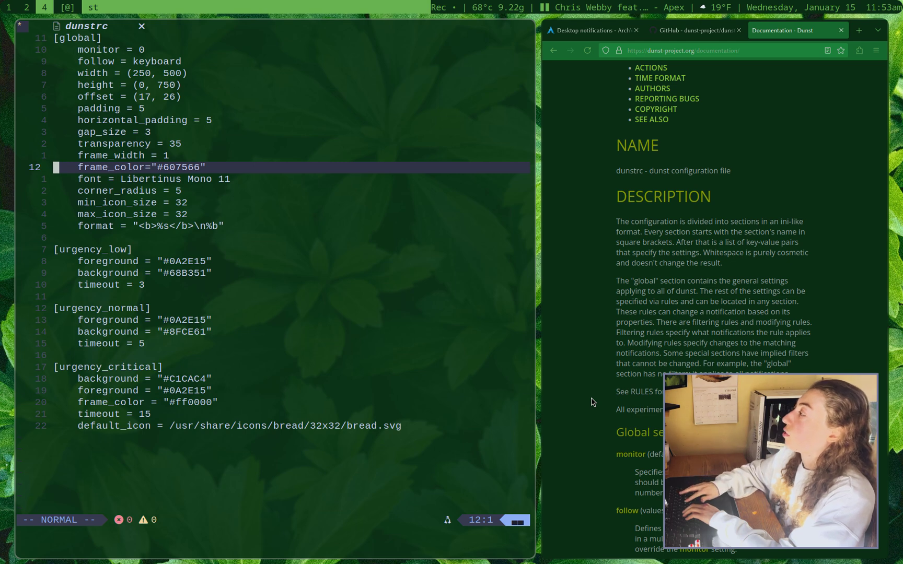
Check the critical section's frame_color and foreground, then the font and icon size settings
key(j)
key(j)
key(j)
key(j)
key(j)
key(j)
key(j)
key(j)
key(j)
key(j)
key(j)
key(j)
key(j)
key(j)
key(j)
key(j)
key(j)
key(j)
key(j)
key(j)
key(k)
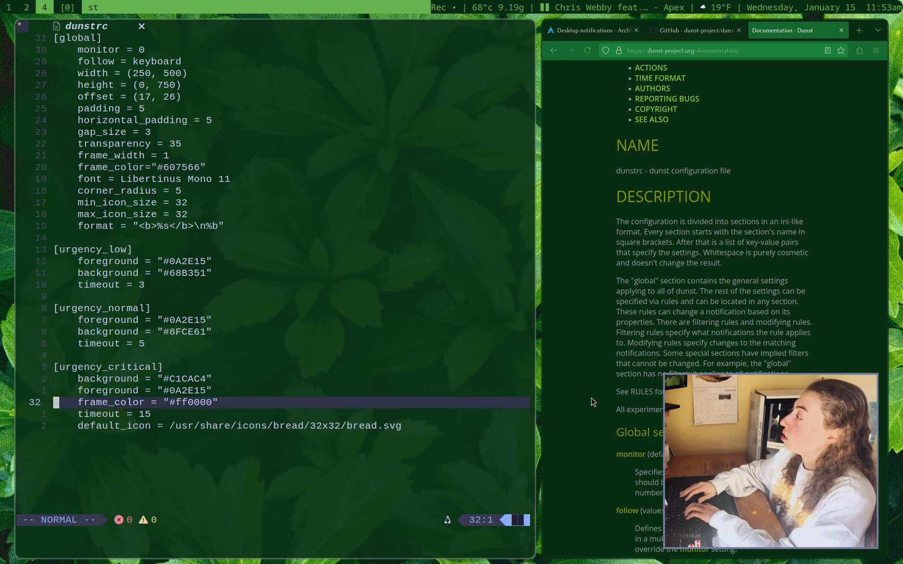
key(k)
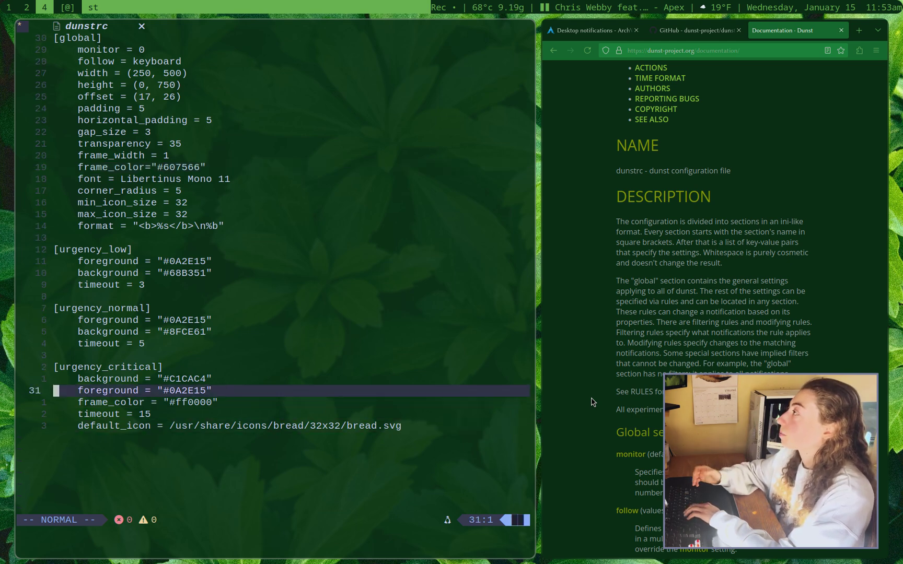
key(k)
key(k)
key(k)
key(k)
key(k)
key(k)
key(k)
key(k)
key(k)
key(k)
key(k)
key(k)
key(k)
key(k)
key(k)
key(k)
key(k)
key(k)
key(j)
key(j)
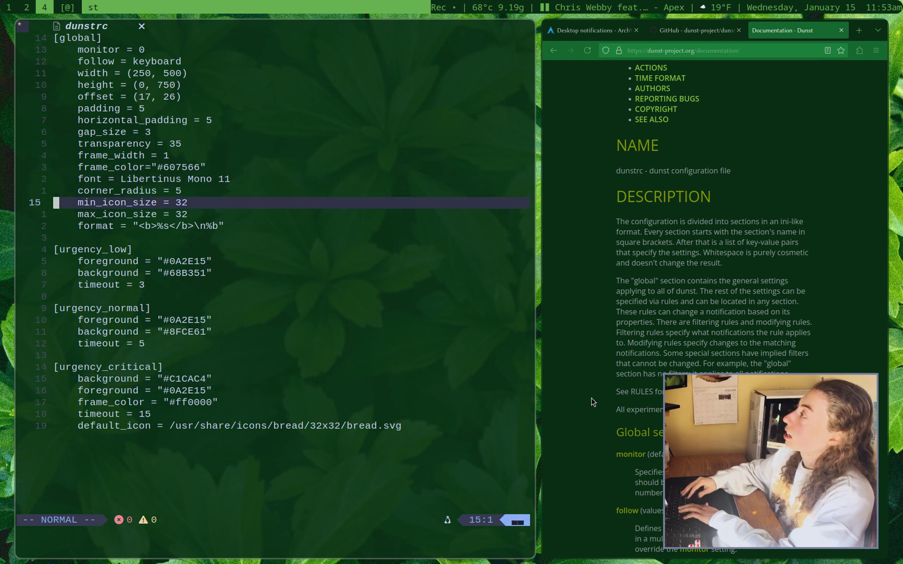
key(j)
key(j)
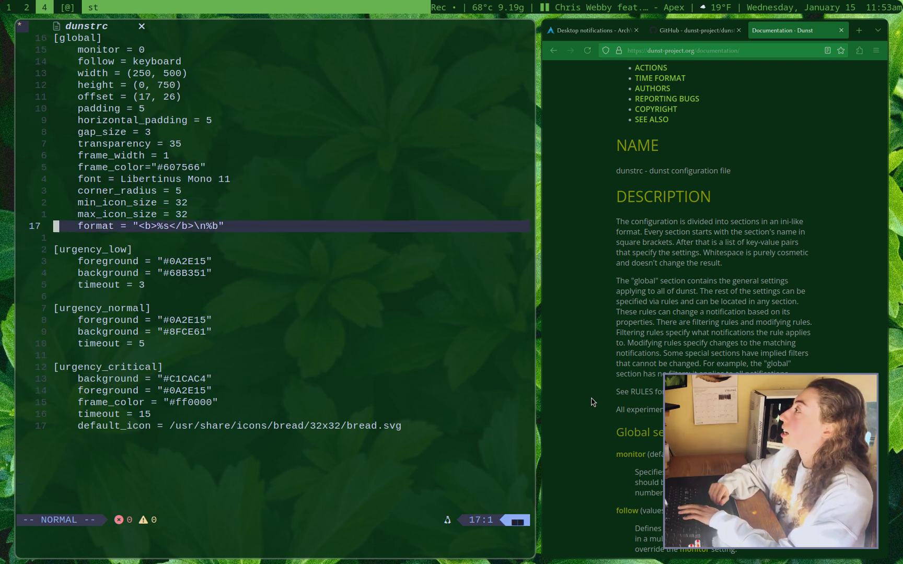
Review urgency_low colours, the urgency_normal timeout and the critical timeout 15 and colours, then open a terminal
key(j)
key(j)
key(j)
key(j)
key(j)
key(k)
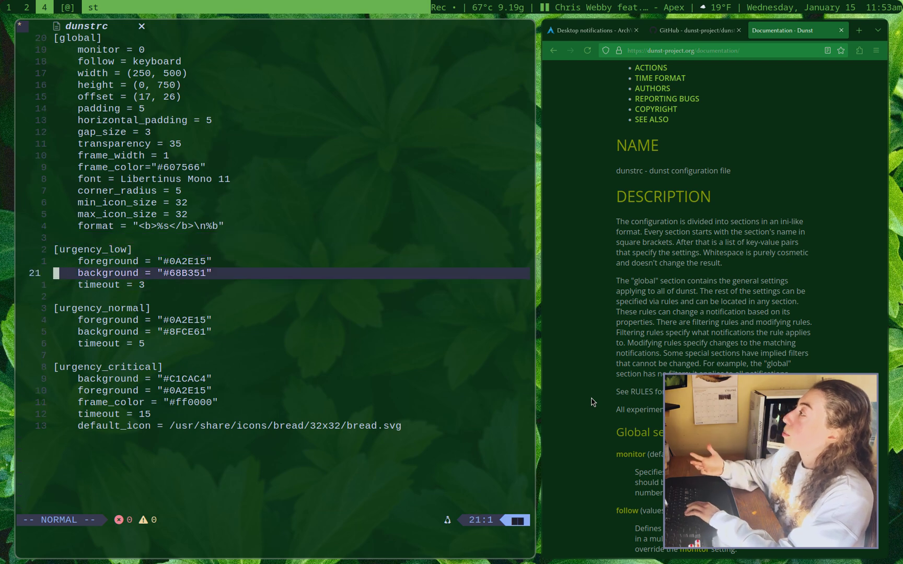
key(k)
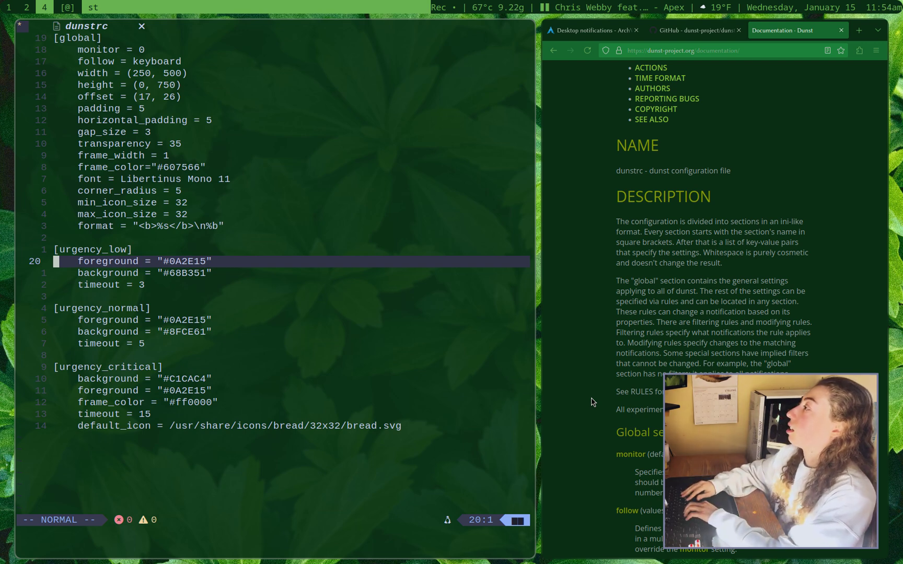
key(j)
key(j)
key(j)
key(j)
key(j)
key(j)
key(j)
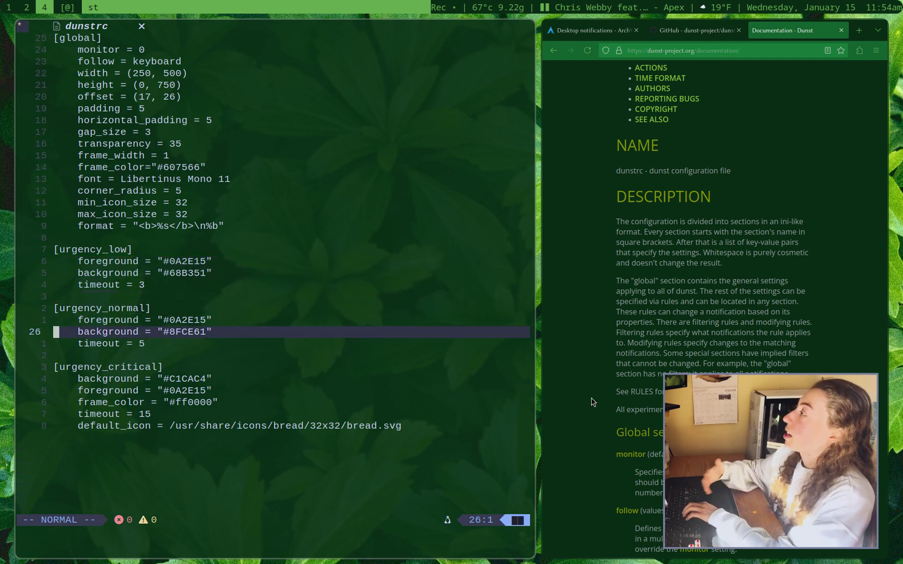
key(j)
key(j)
key(j)
key(j)
key(j)
key(j)
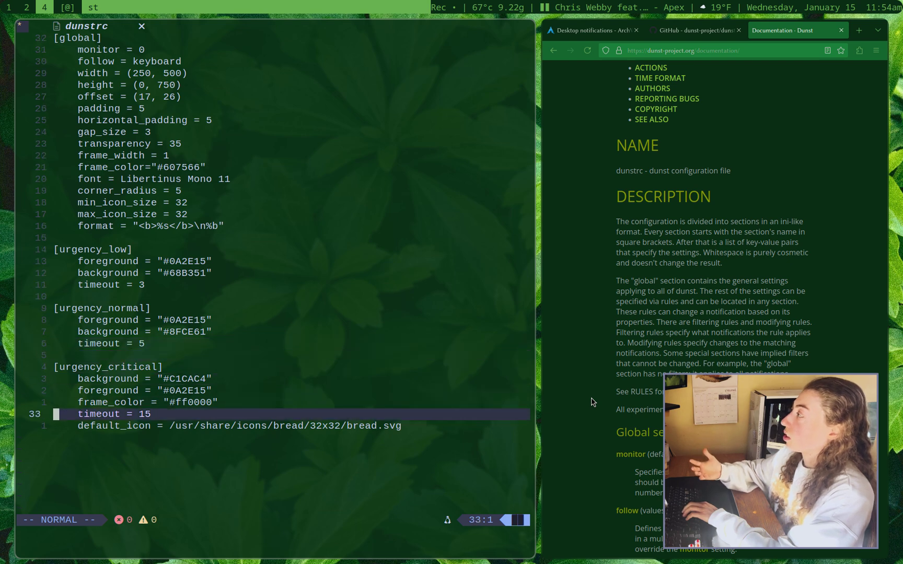
key(k)
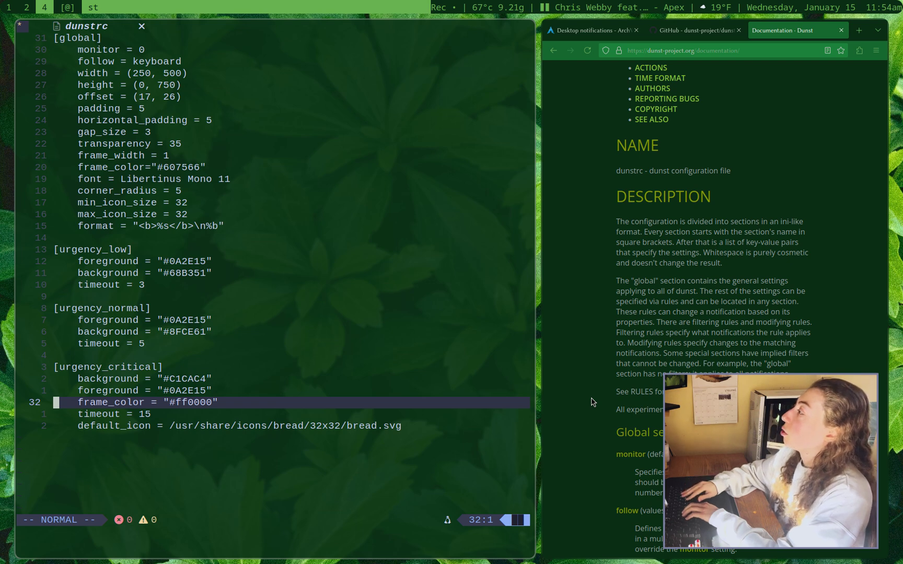
key(k)
key(k)
key(k)
key(j)
key(j)
key(j)
key(j)
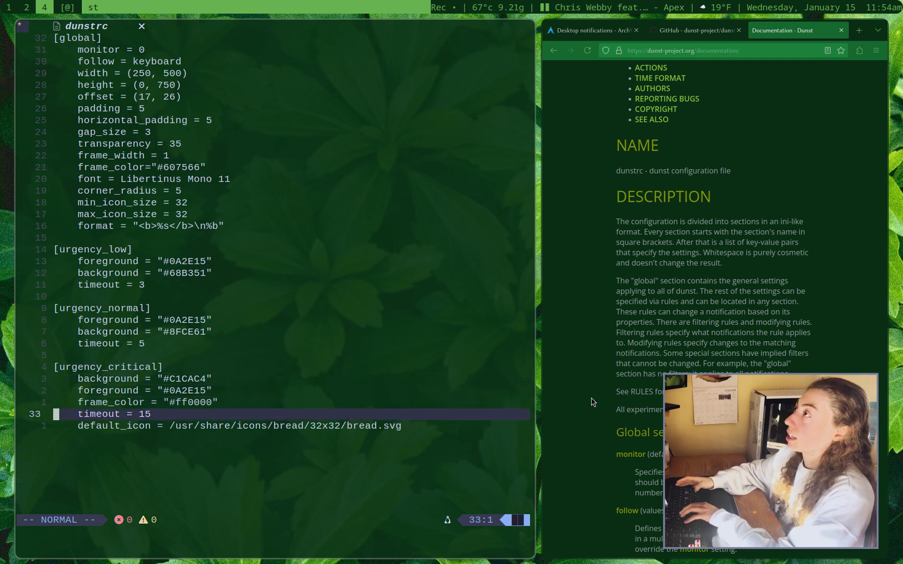
key(super+Return)
Send notify-send -u critical -t 100 "test" twice, then close the test terminal
text(notify)
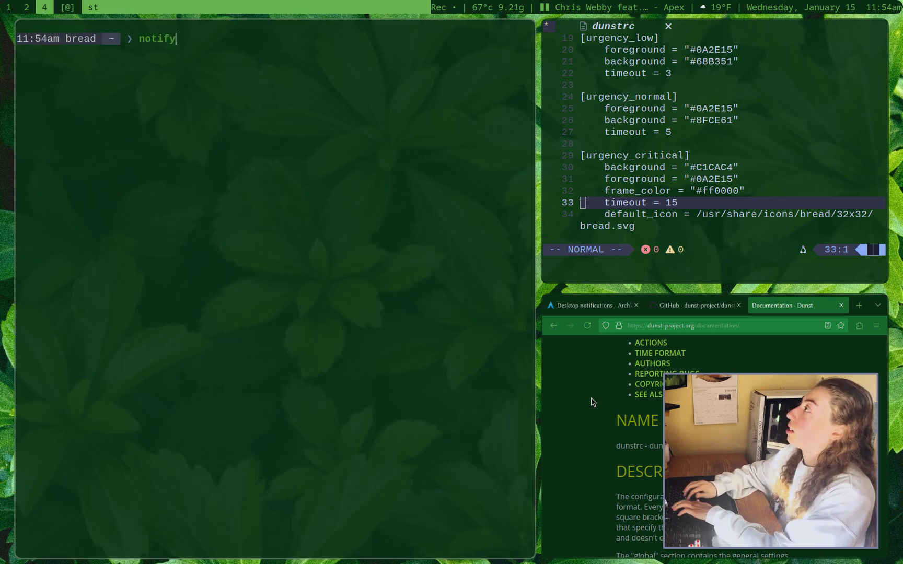
text(-send -u criti)
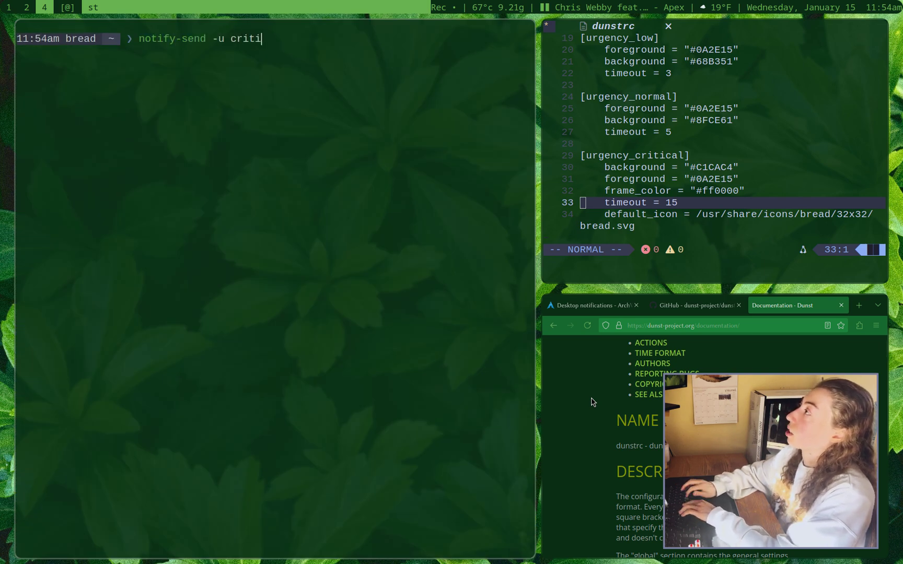
text(cal -t )
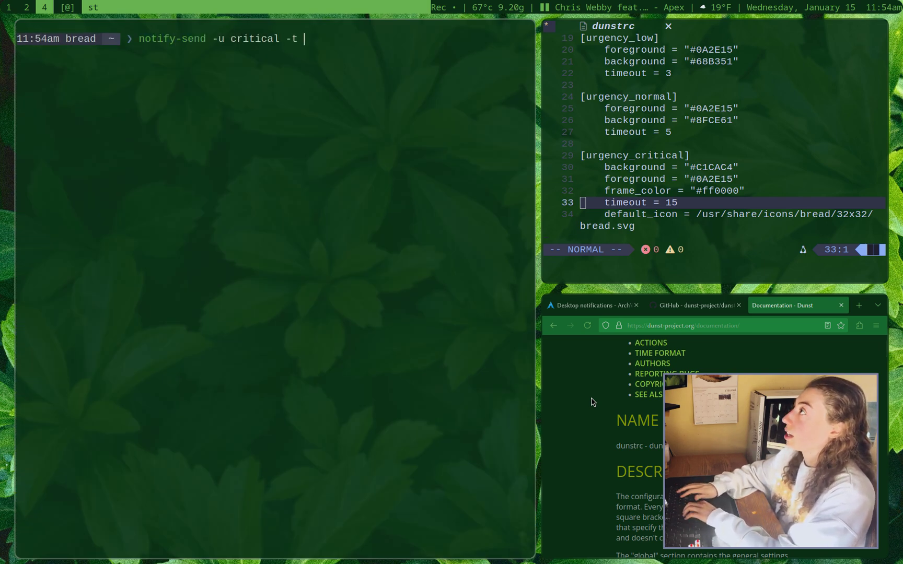
text(100 "test")
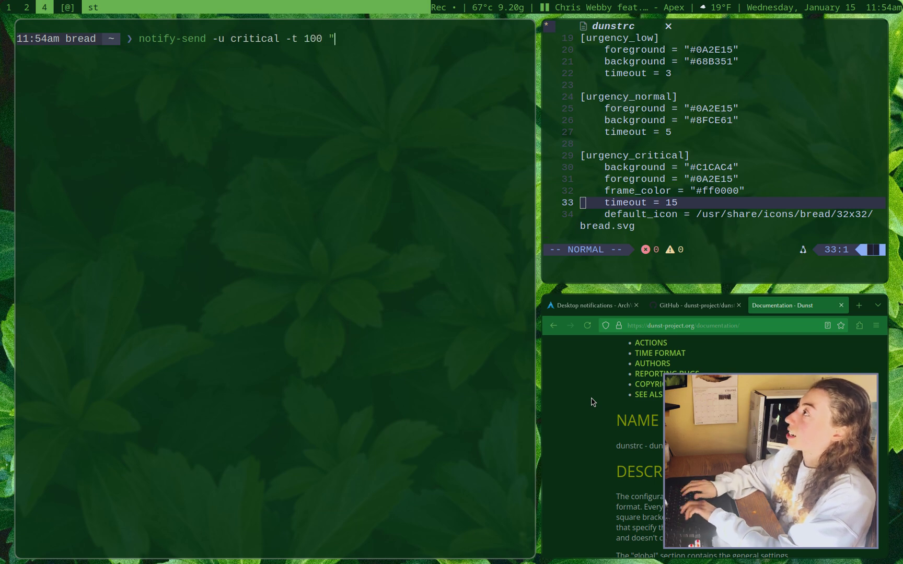
key(Return)
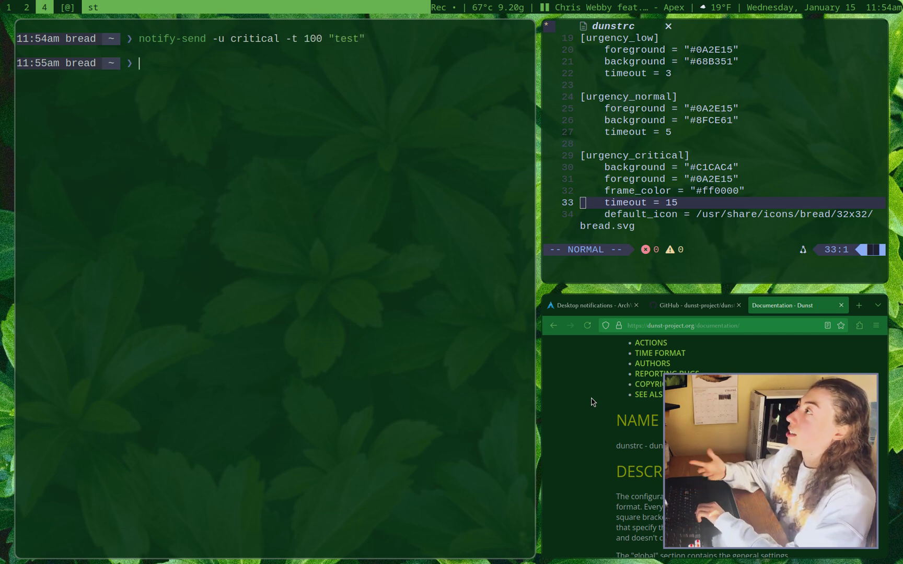
key(Up)
key(Return)
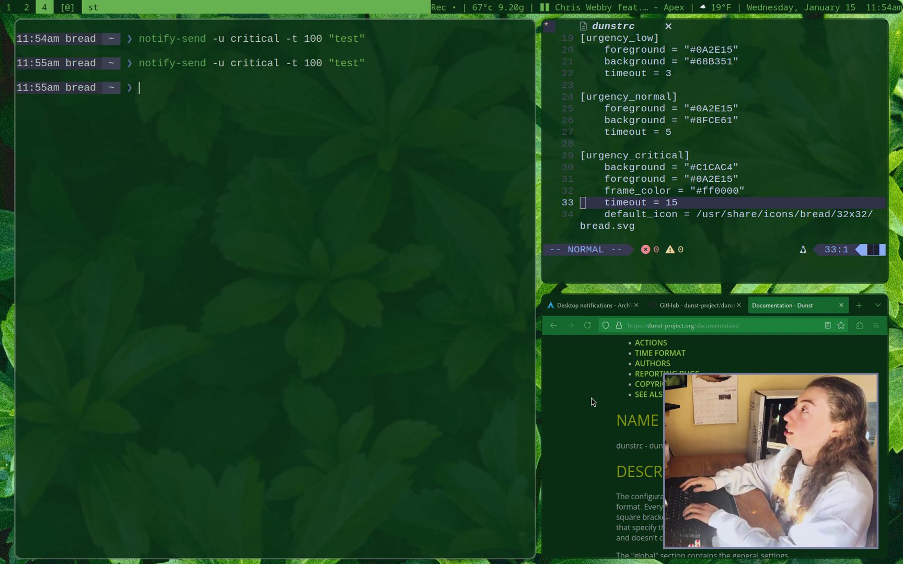
key(ctrl+d)
Save and quit dunstrc with :wq, then open dunstrc.default in the editor
key(j)
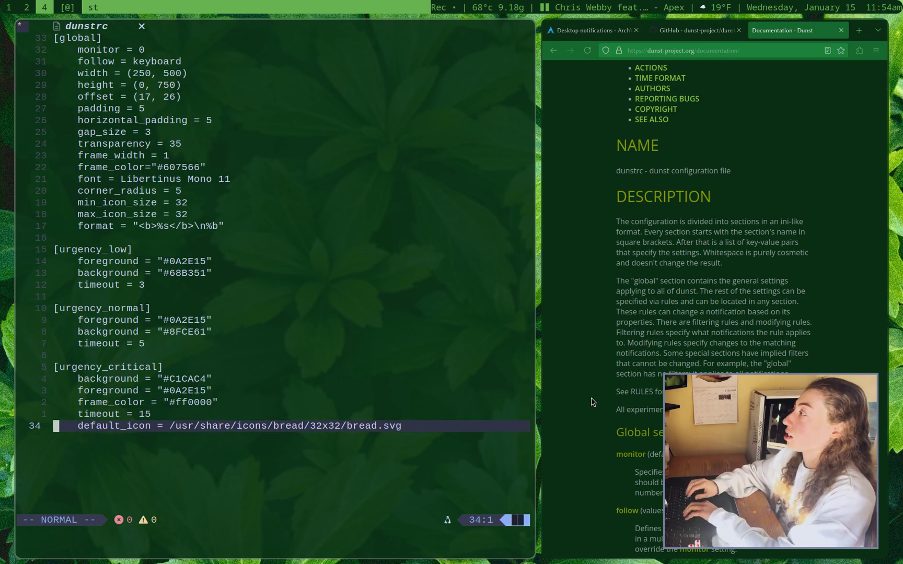
text(:wq)
key(Return)
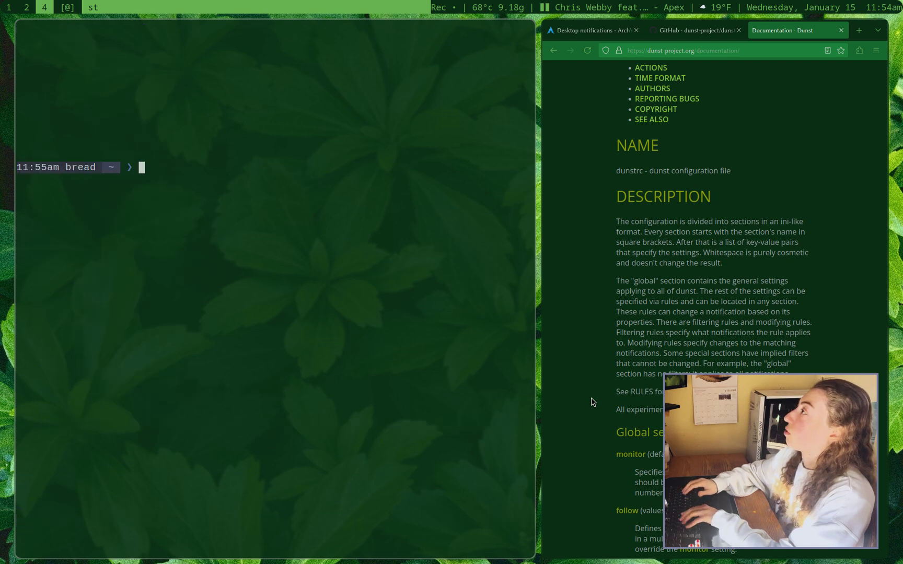
key(Up)
text(.default)
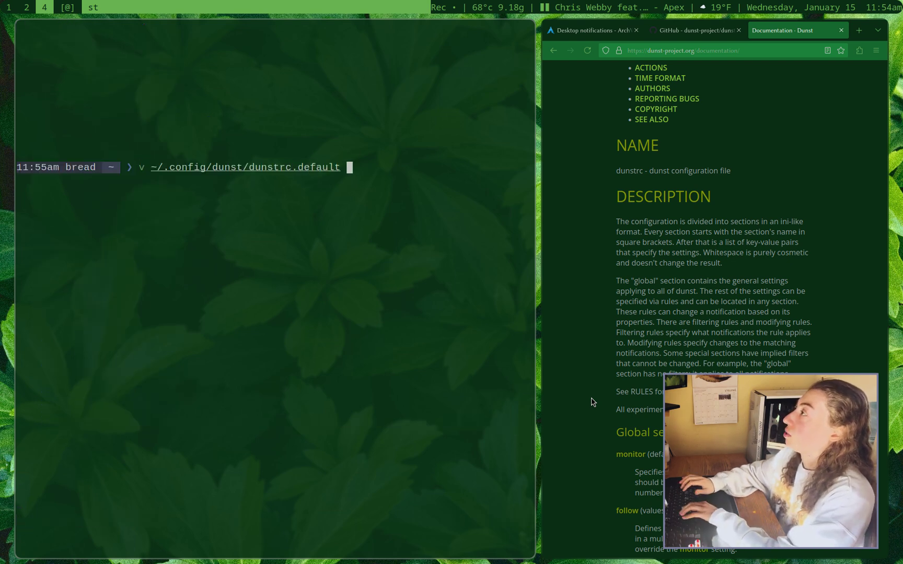
key(Return)
Widen the dunstrc.default editor, shrink its text, and move down from the top to the Geometry section
key(super+l)
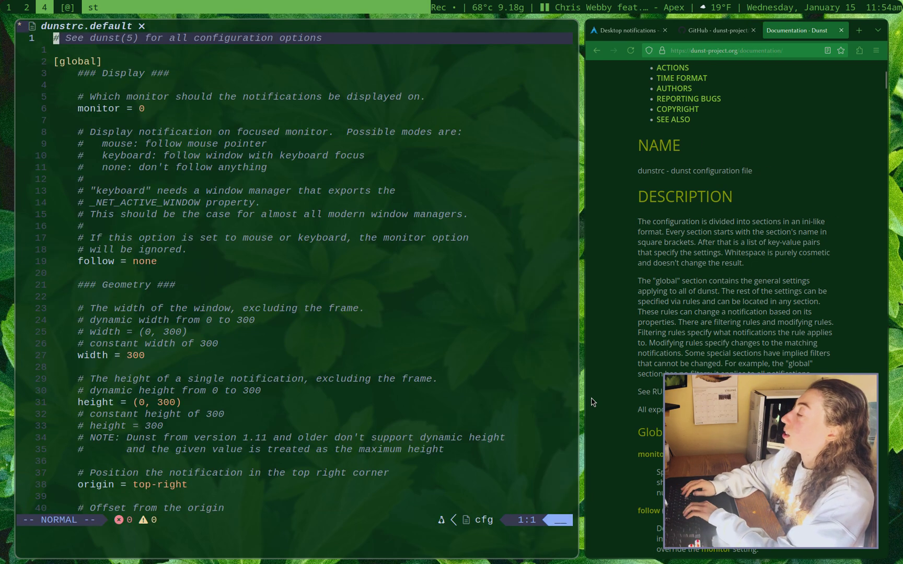
key(G)
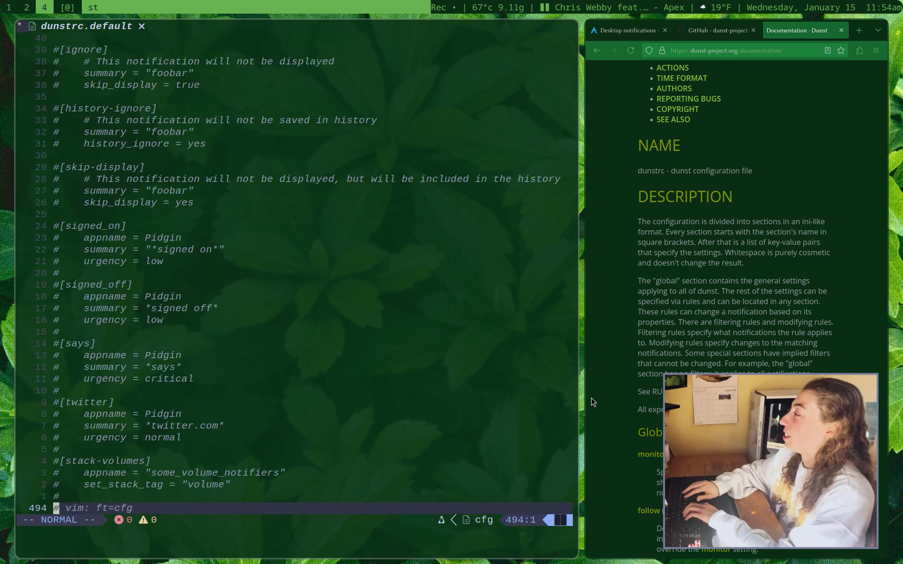
key(g)
key(g)
key(ctrl+minus)
key(ctrl+minus)
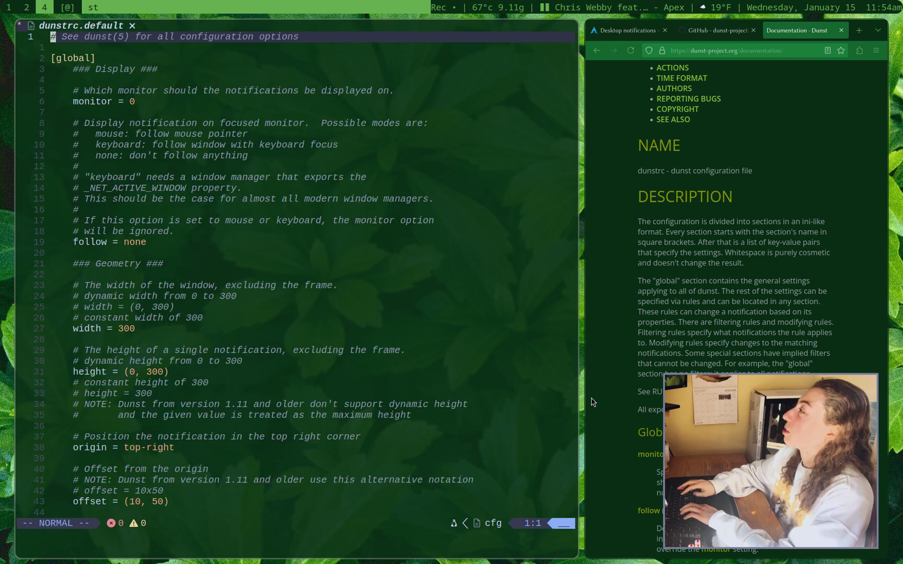
key(j)
key(j)
key(j)
key(j)
key(j)
key(j)
key(j)
key(j)
key(j)
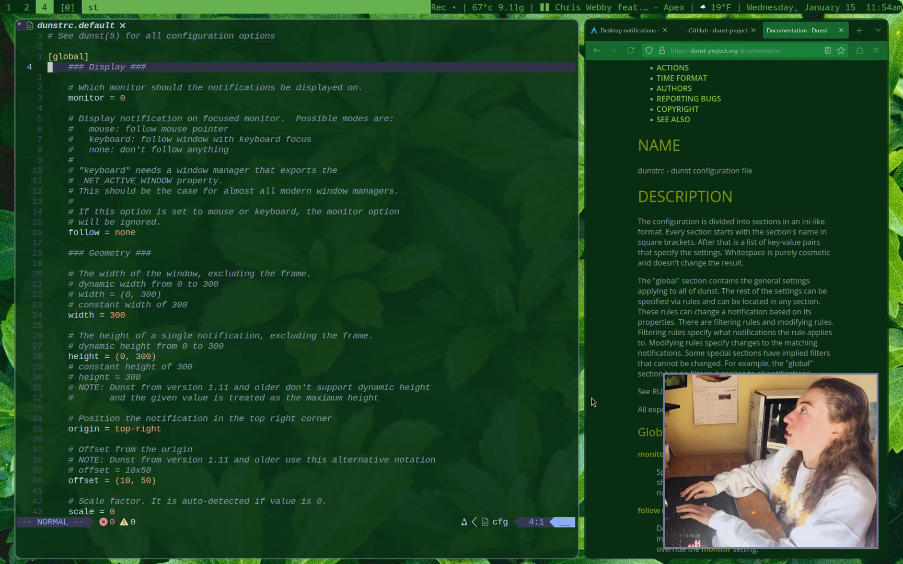
key(j)
key(j)
key(j)
key(j)
key(j)
key(j)
key(j)
key(j)
key(j)
key(j)
key(j)
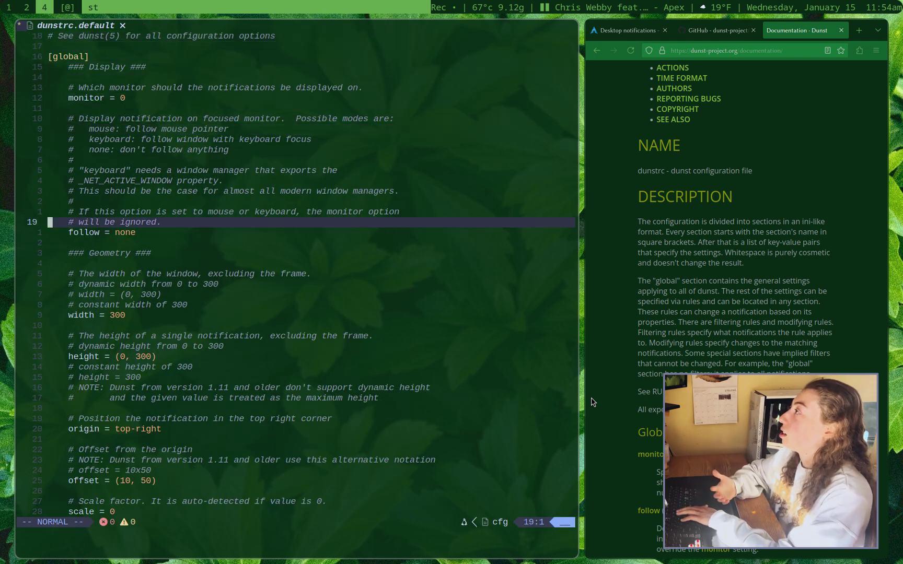
Review the Geometry settings: width 300 and the constant and dynamic height comments
key(j)
key(j)
key(j)
key(j)
key(j)
key(j)
key(j)
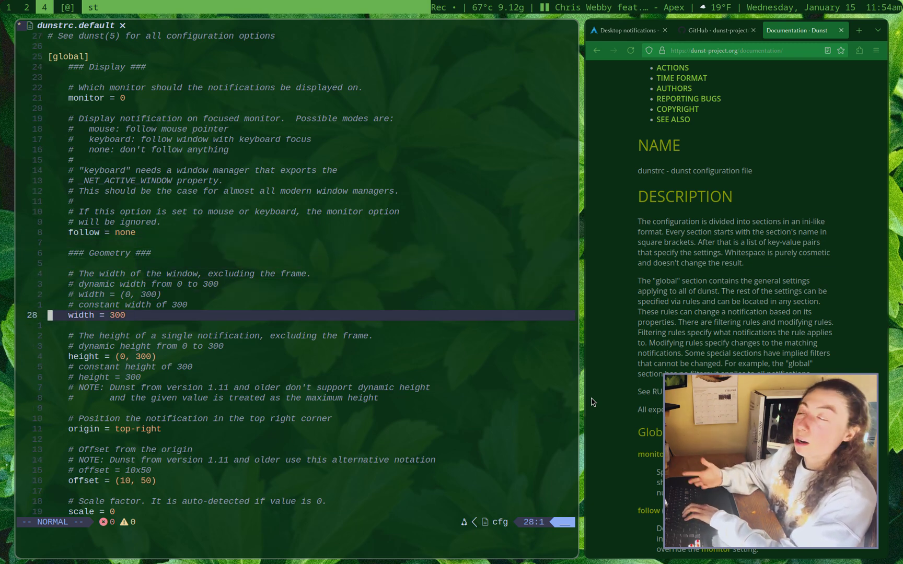
key(j)
key(k)
key(k)
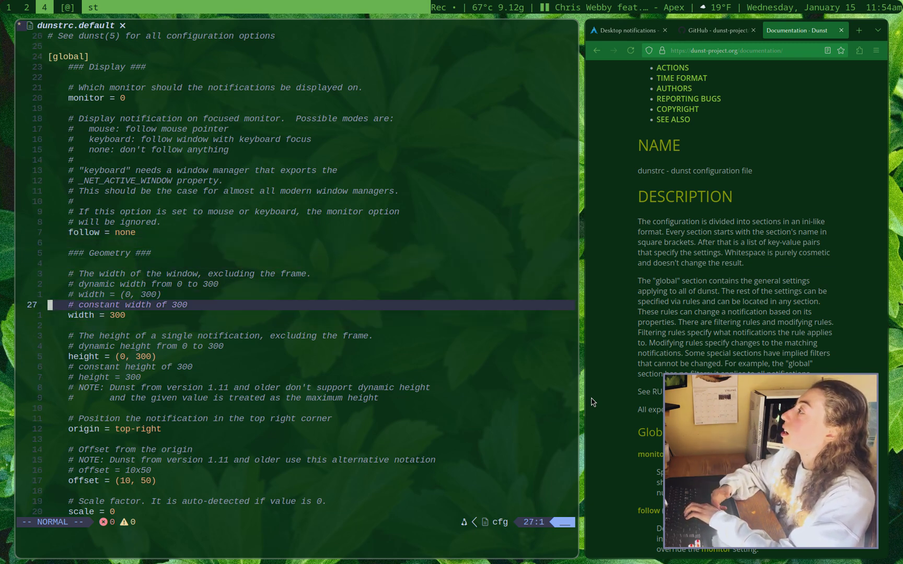
key(j)
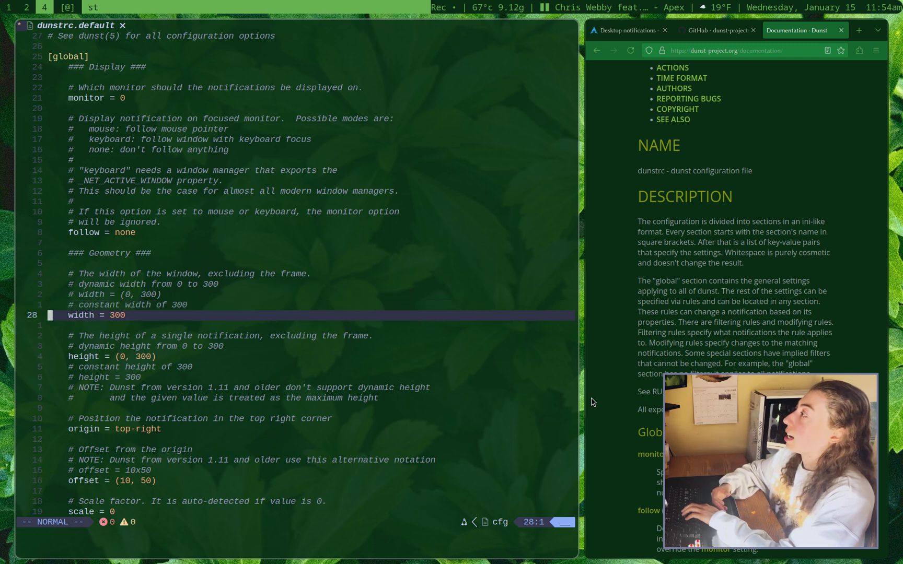
key(j)
key(j)
key(j)
key(j)
key(j)
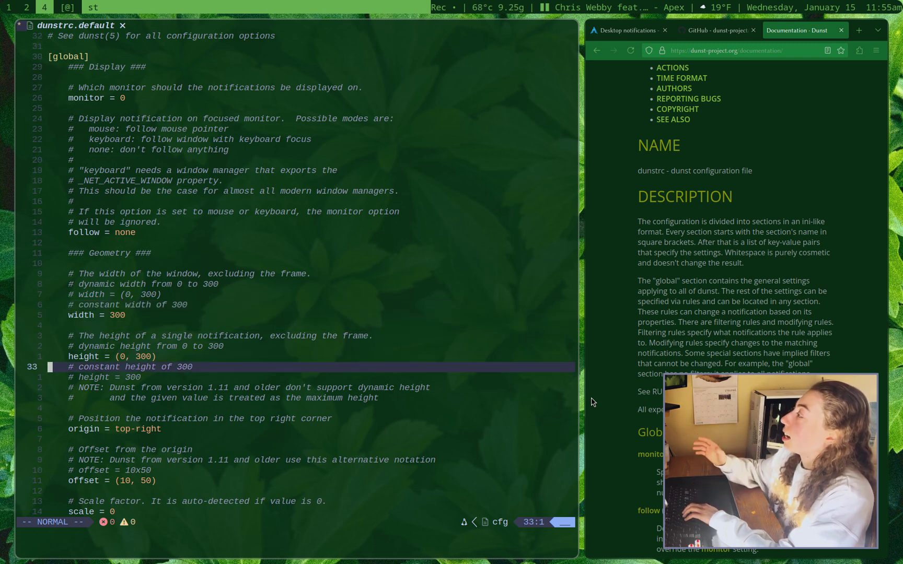
key(k)
key(k)
key(k)
key(k)
key(k)
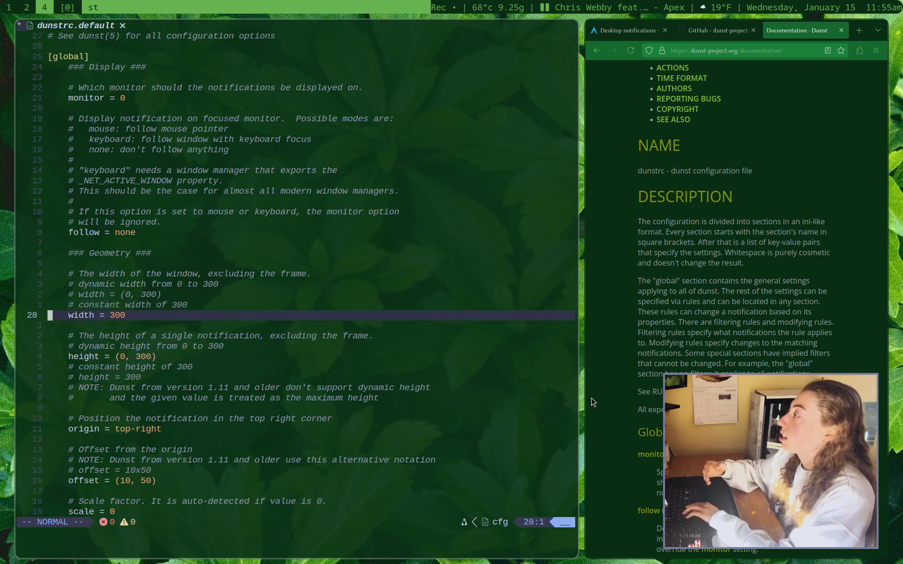
key(j)
key(j)
key(j)
key(j)
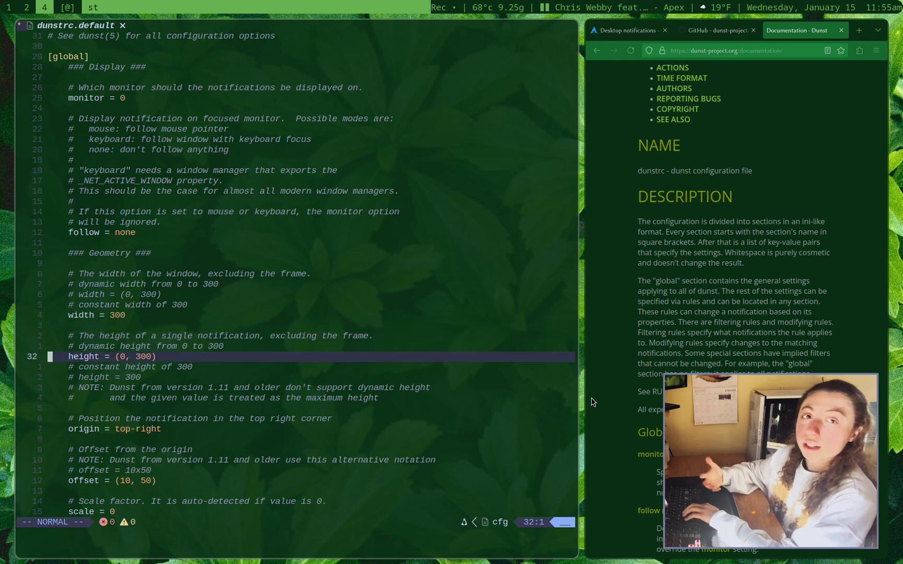
key(j)
key(j)
key(k)
key(k)
key(k)
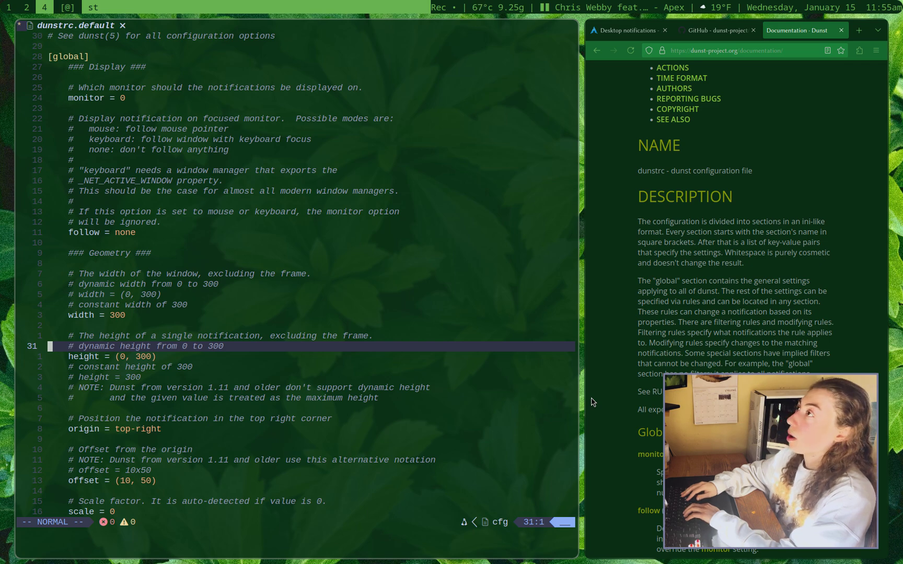
In a new terminal, send a notify-send "test" notification
key(super+Return)
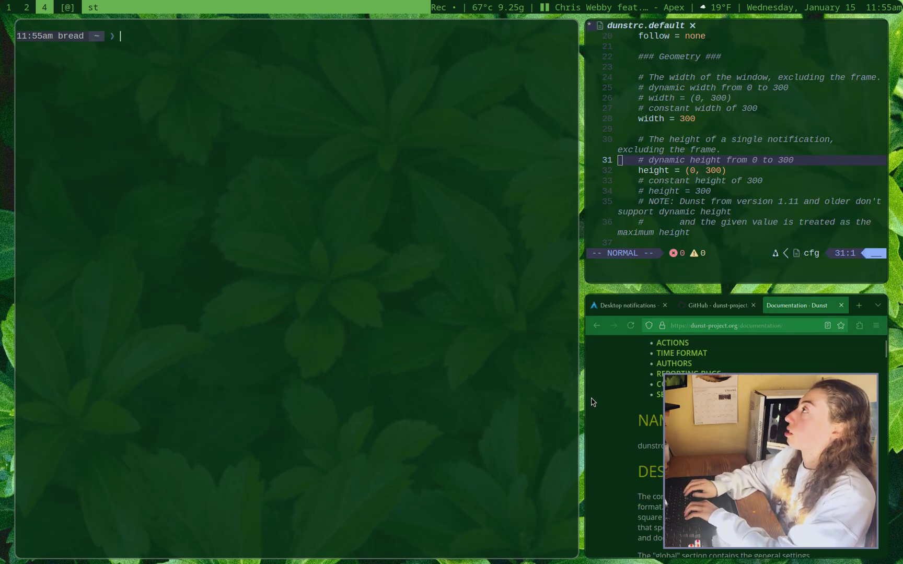
text(notify)
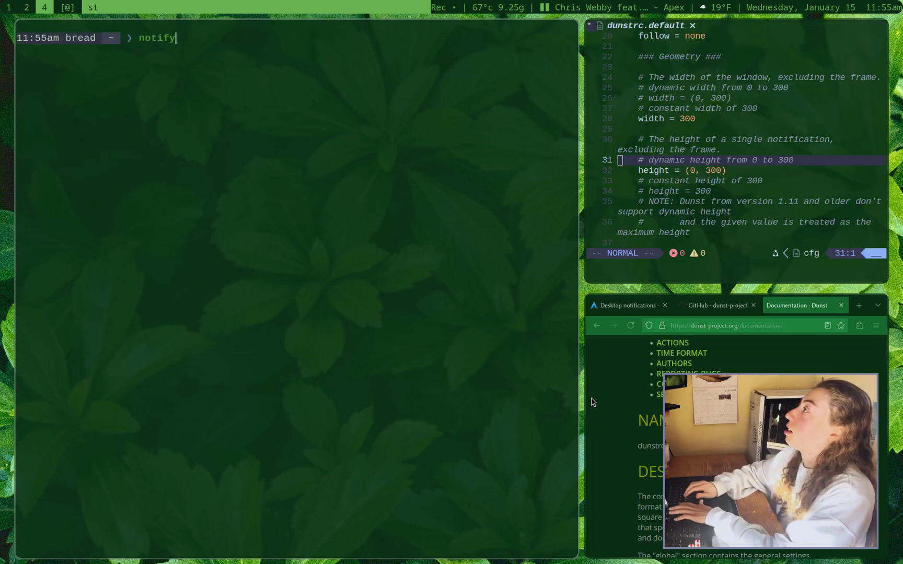
text(-send "te)
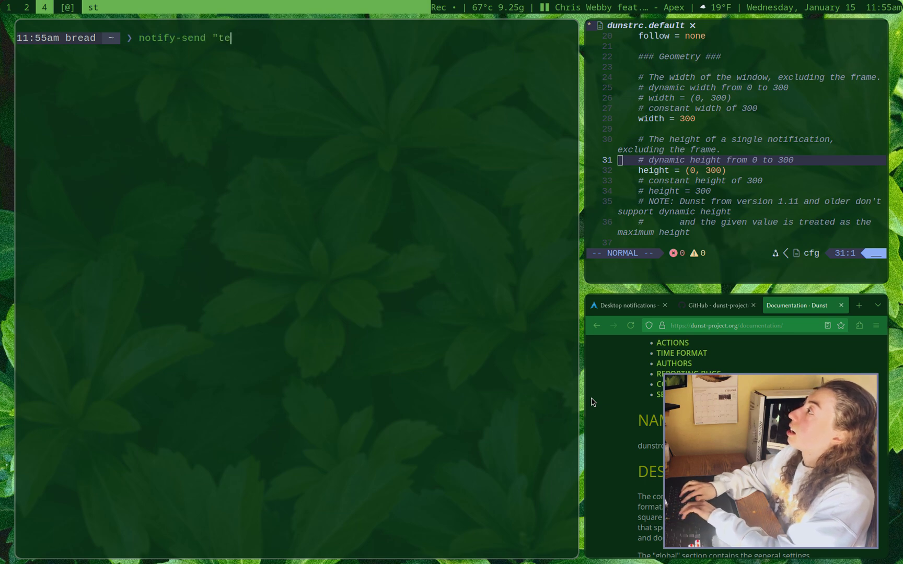
text(st")
key(Return)
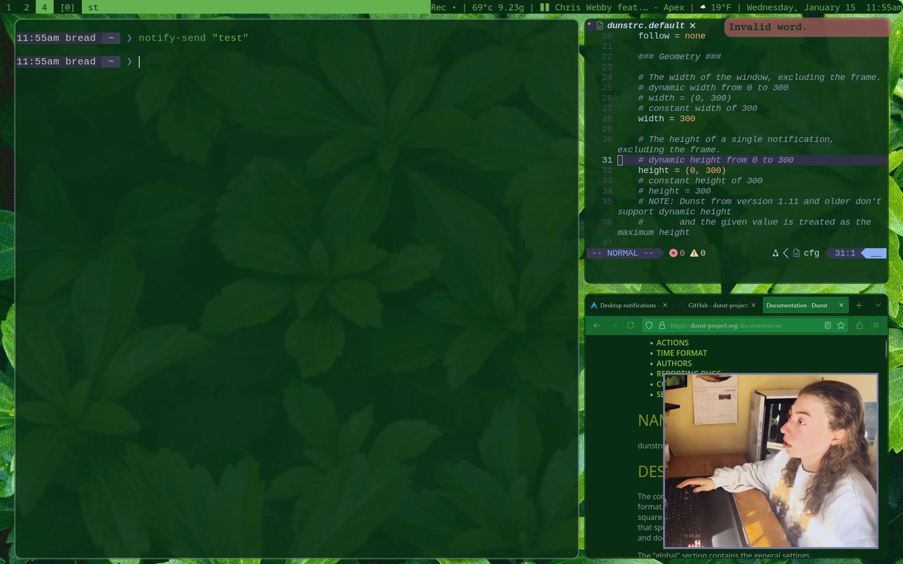
Send the "test" notification again and swap the dunstrc.default editor back into the main area
key(super+k)
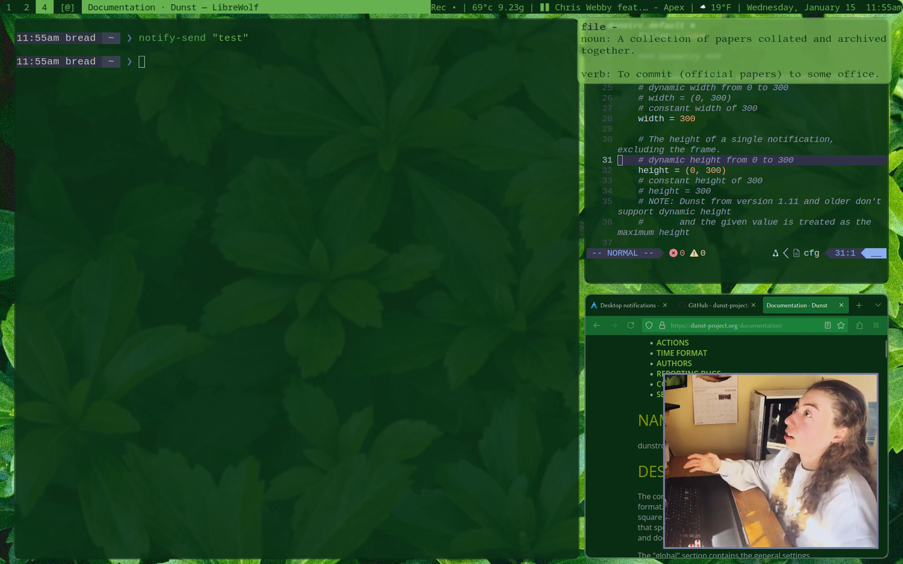
click(410, 336)
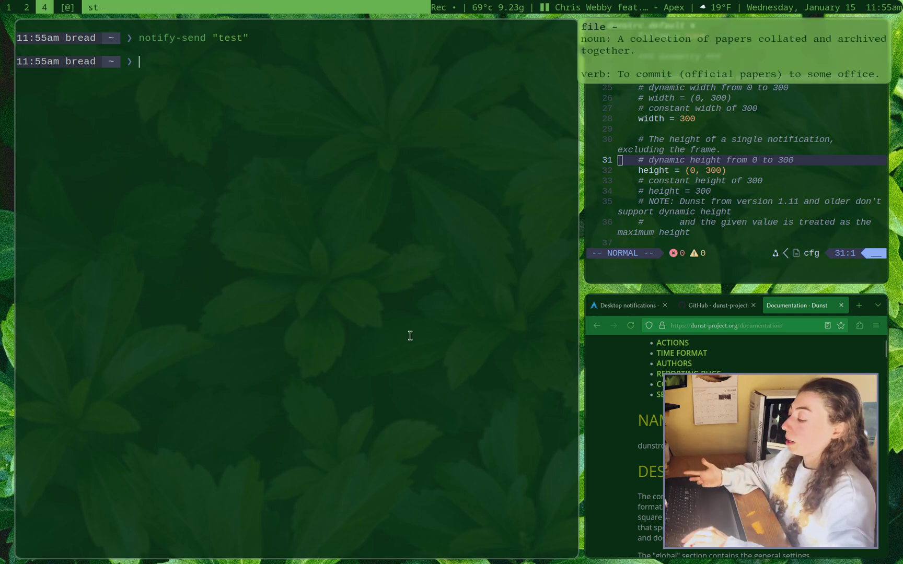
key(Up)
key(Return)
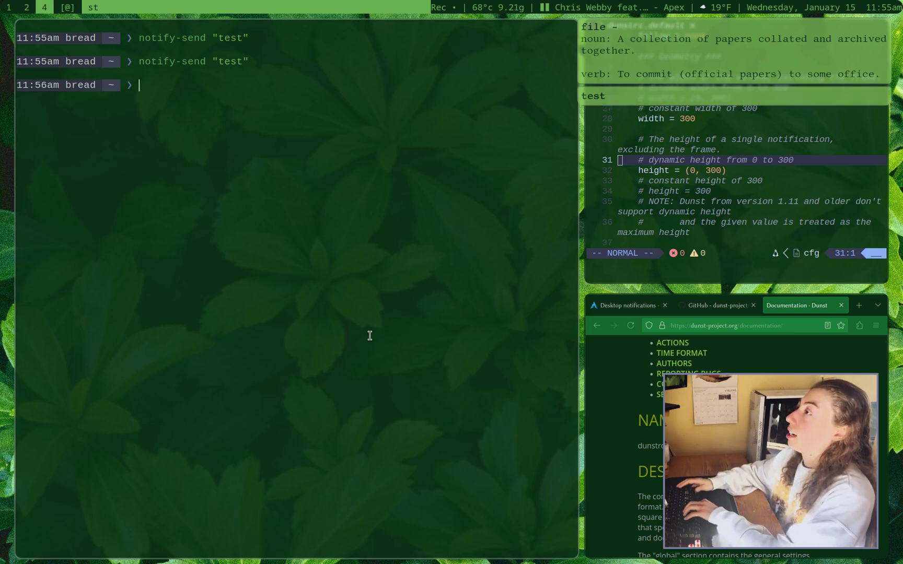
key(super+Return)
key(k)
key(k)
key(k)
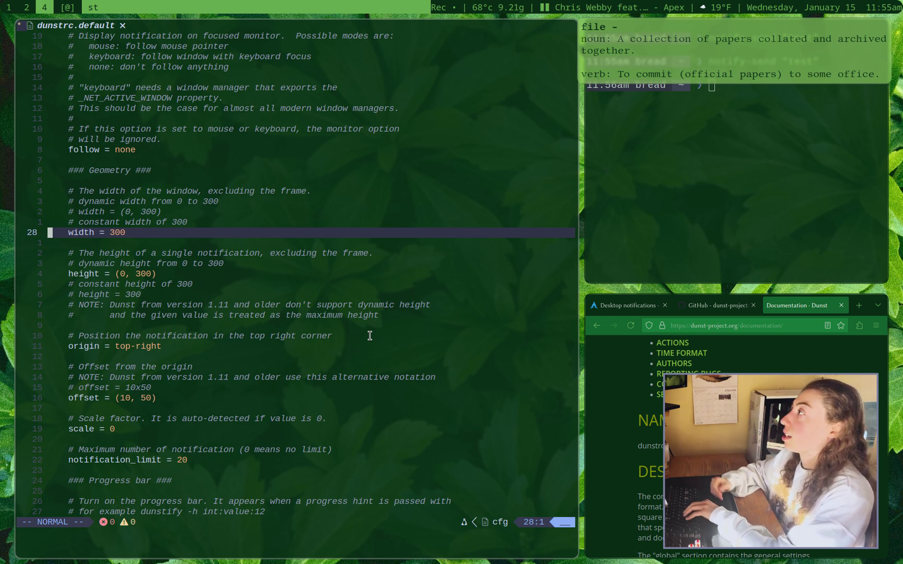
Look over the height = (0, 300) setting and the width line just above it
key(j)
key(j)
key(j)
key(j)
key(e)
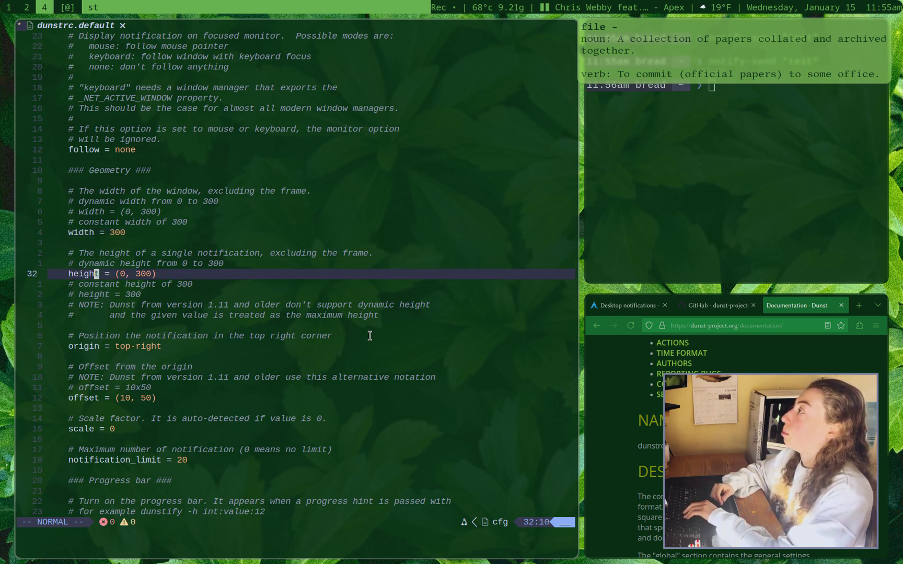
key(w)
key(w)
key(w)
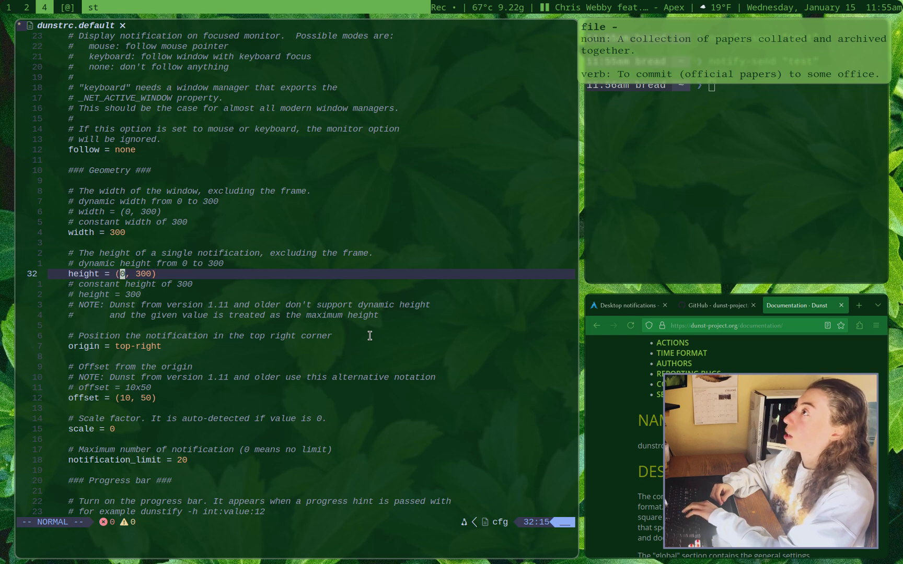
key(l)
key(l)
key(l)
key(l)
key(j)
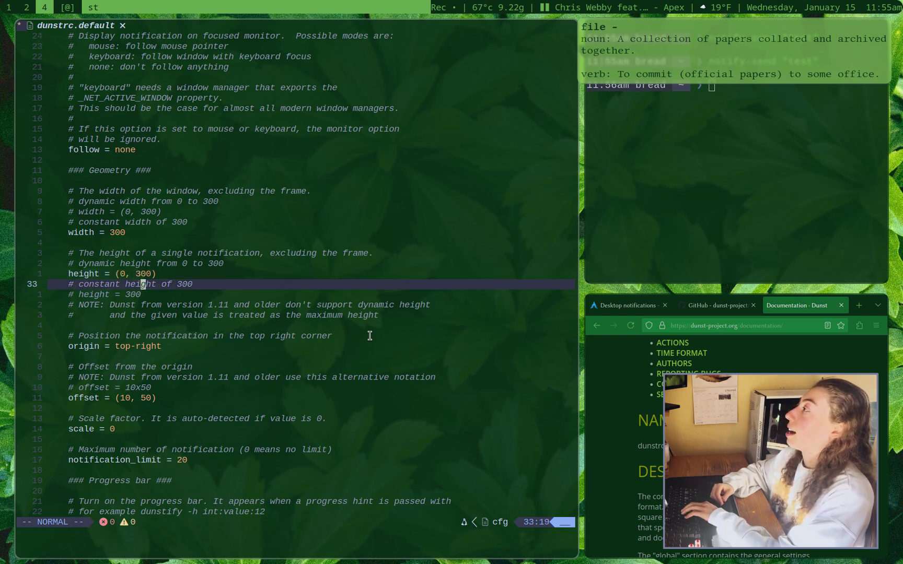
key(j)
key(k)
key(k)
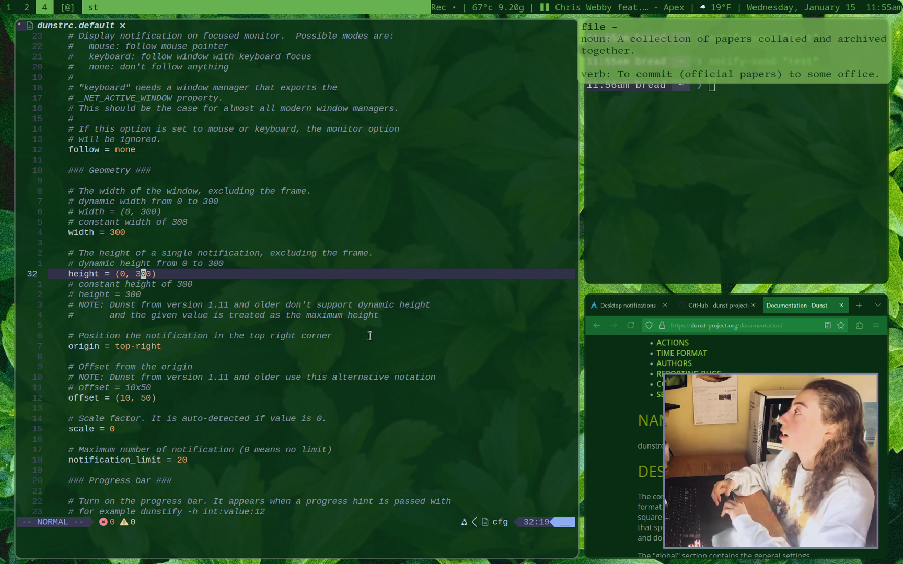
key(k)
key(k)
key(k)
key(k)
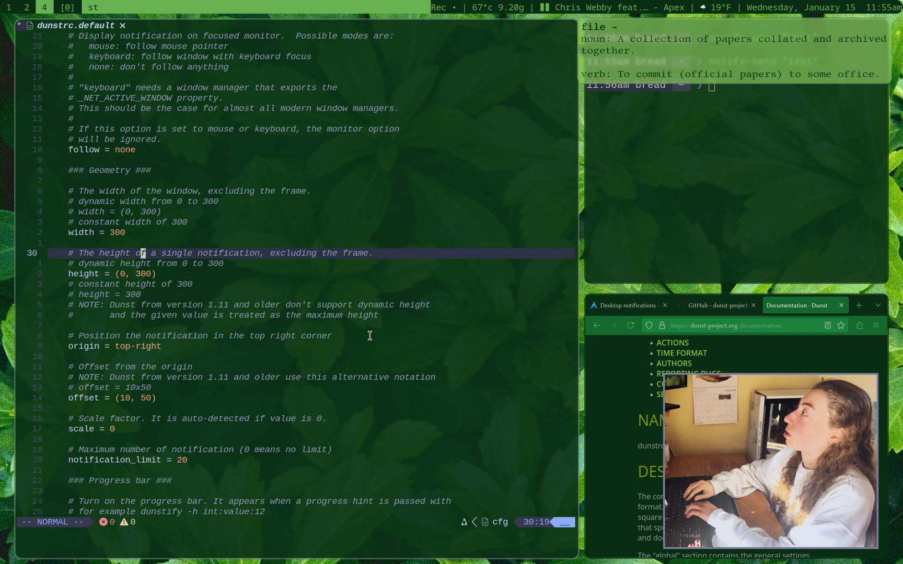
key(j)
key(j)
key(j)
key(j)
key(j)
key(j)
key(j)
key(j)
key(j)
key(j)
key(j)
key(j)
key(j)
key(j)
key(j)
key(j)
key(j)
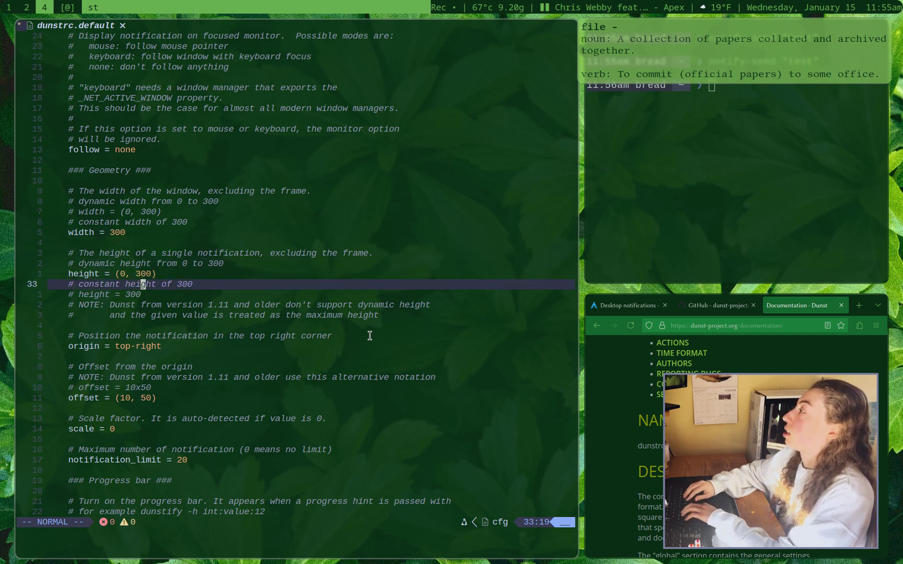
Move up to the offset example and the top-right origin value, then focus the documentation browser
key(k)
key(k)
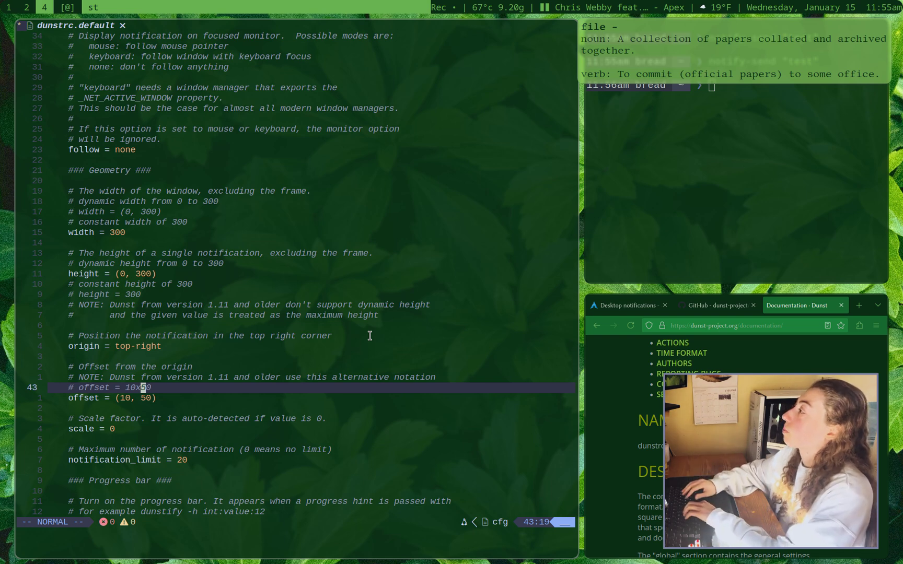
key(k)
key(k)
key(k)
key(k)
key(l)
key(l)
key(l)
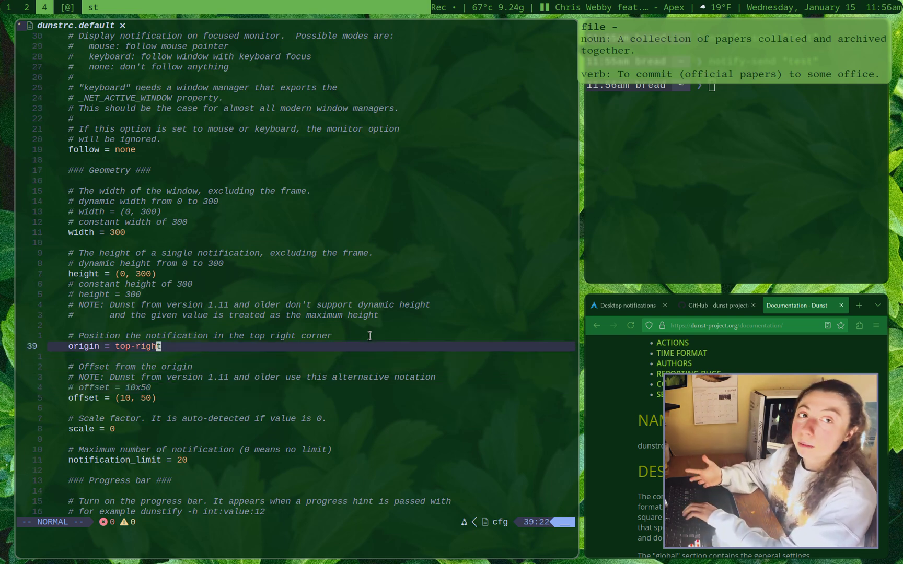
key(super+j)
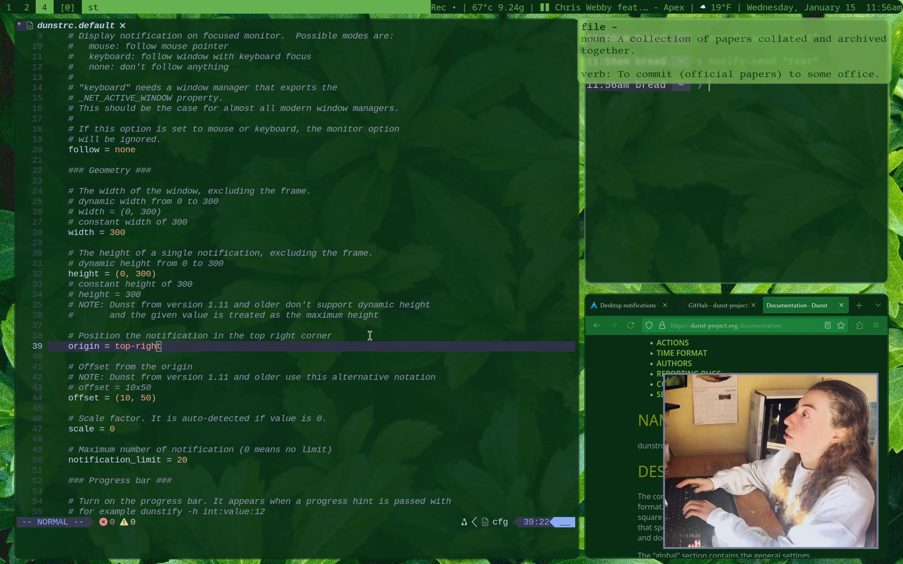
key(super+k)
key(super+k)
Make the Dunst documentation the main window and scroll down to the origin values
key(super+Return)
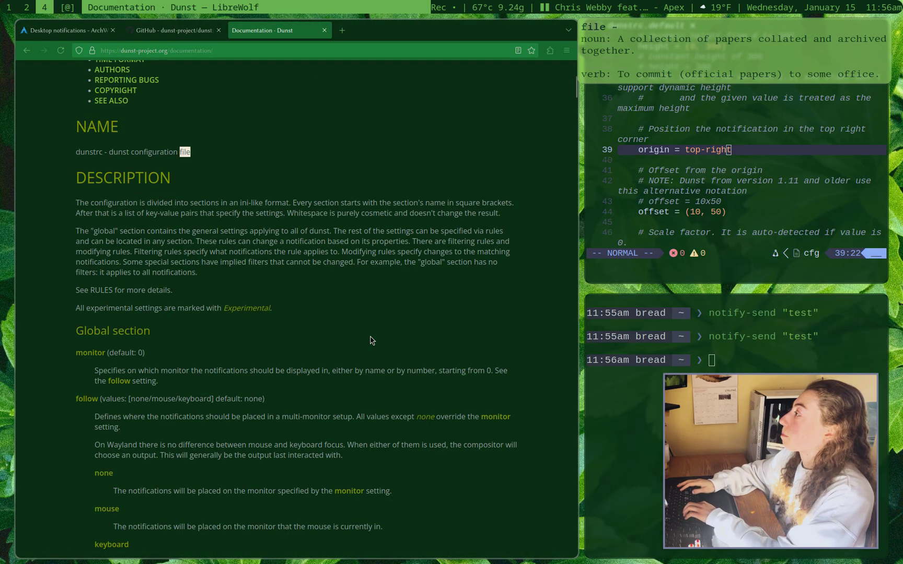
scroll(370, 337, down, 10)
scroll(370, 340, down, 10)
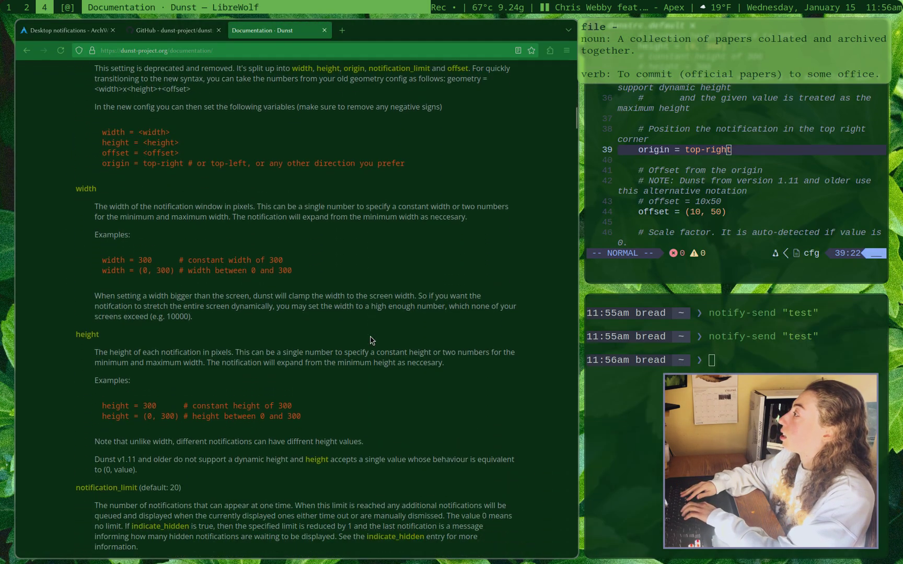
scroll(370, 340, down, 2)
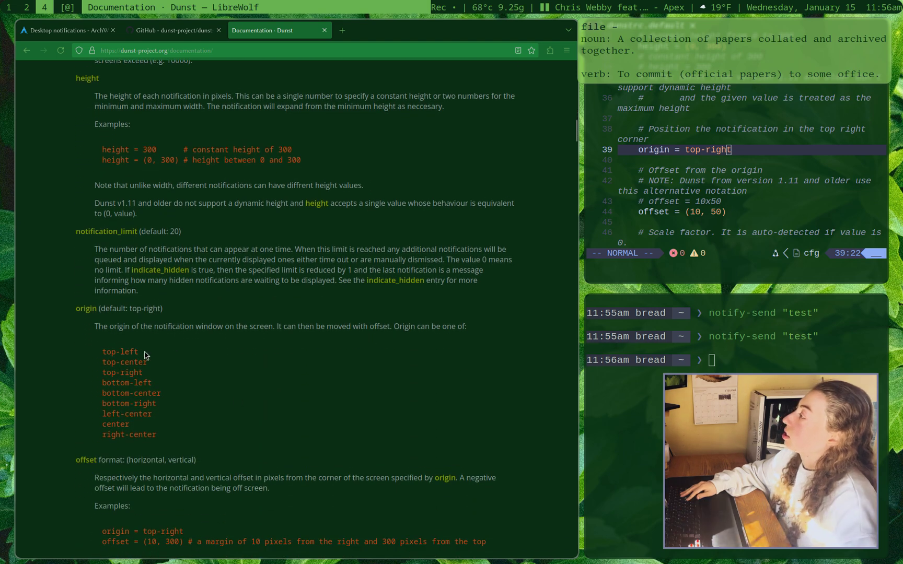
drag(92, 351, 203, 439)
Select 'center' among the origin values, then return dunstrc.default to the main area
double_click(105, 427)
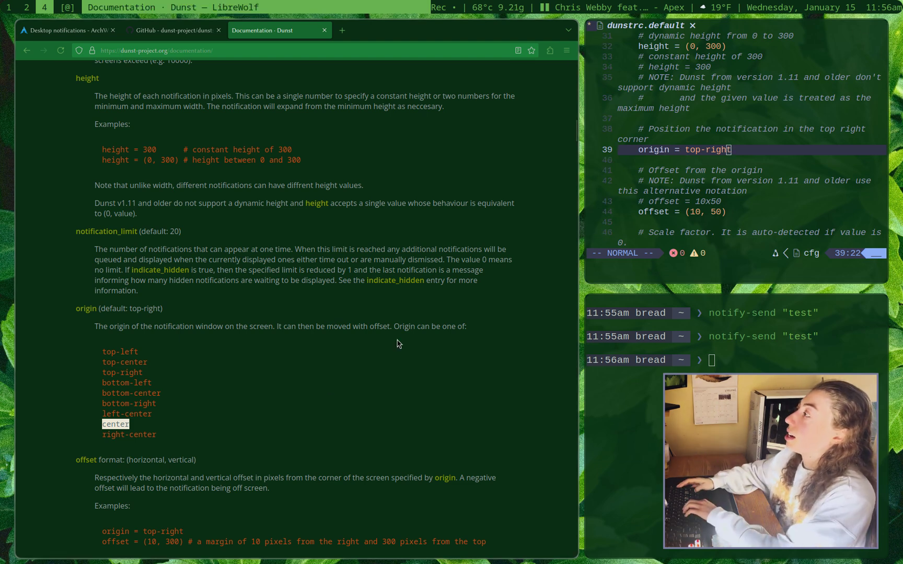
key(super+Return)
key(j)
key(j)
key(j)
key(j)
key(j)
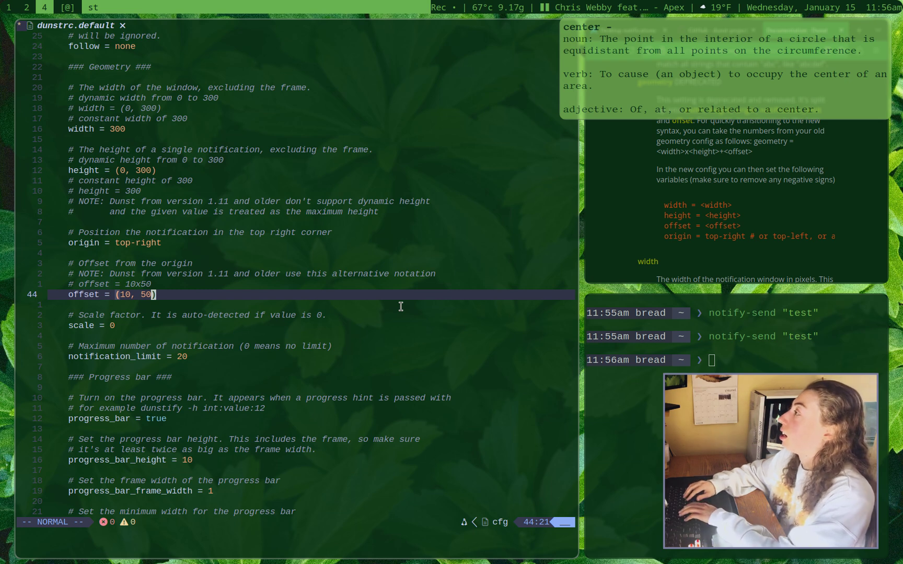
Read down through notification_limit, progress bar, padding, frame_width 3 and frame_color settings
key(j)
key(j)
key(j)
key(j)
key(j)
key(j)
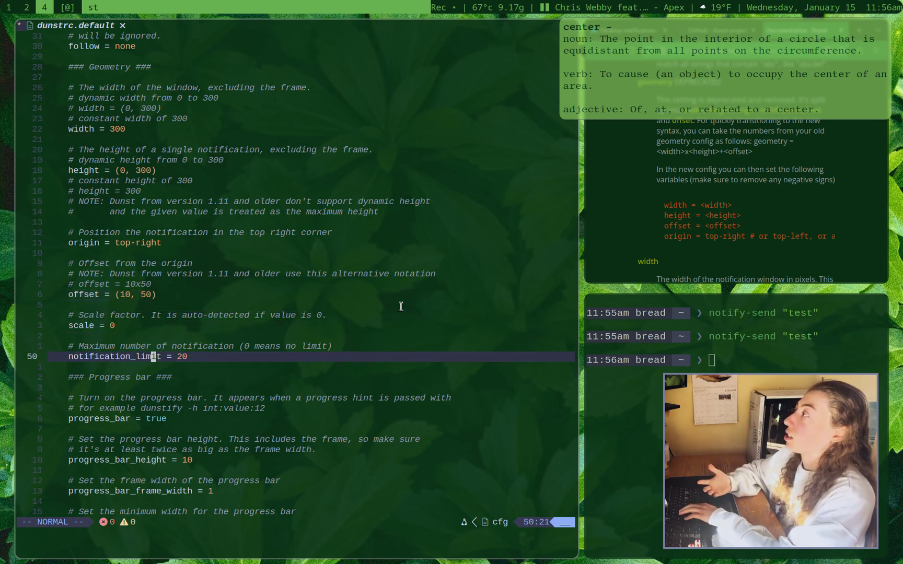
key(j)
key(j)
key(j)
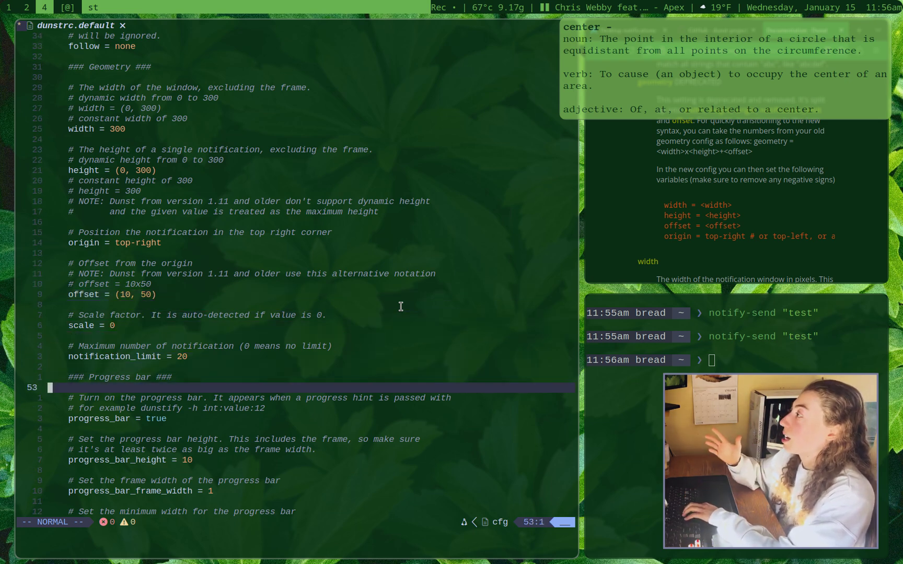
key(j)
key(j)
key(j)
key(j)
key(j)
key(j)
key(j)
key(j)
key(j)
key(j)
key(j)
key(j)
key(j)
key(j)
key(j)
key(j)
key(j)
key(j)
key(j)
key(j)
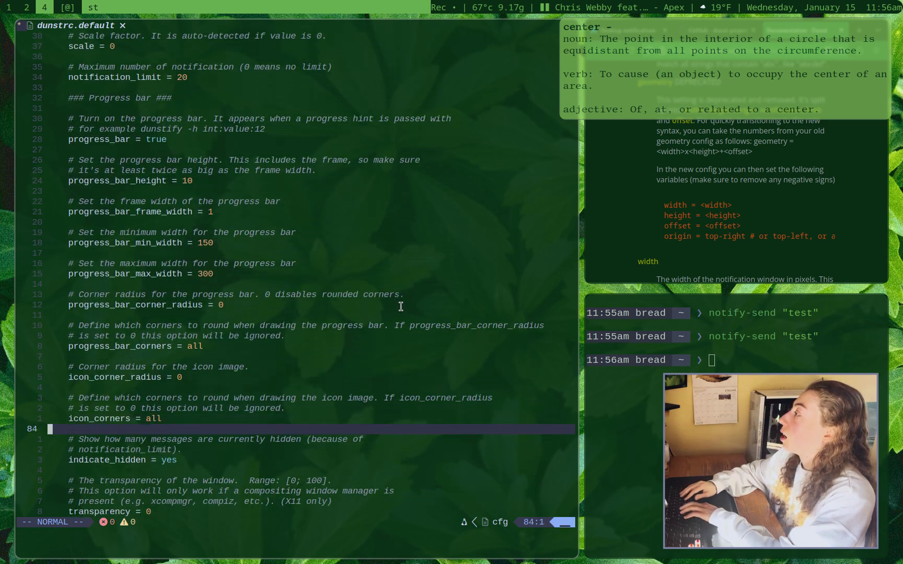
key(j)
key(j)
key(j)
key(j)
key(j)
key(j)
key(j)
key(j)
key(j)
key(j)
key(j)
key($)
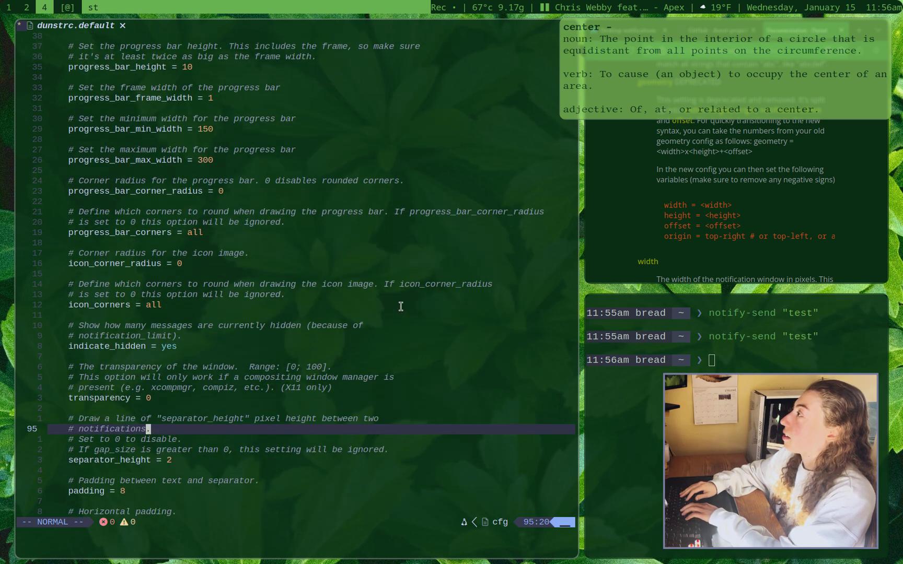
key(j)
key(j)
key(j)
key(j)
key(j)
key(j)
key(j)
key(j)
key(j)
key(j)
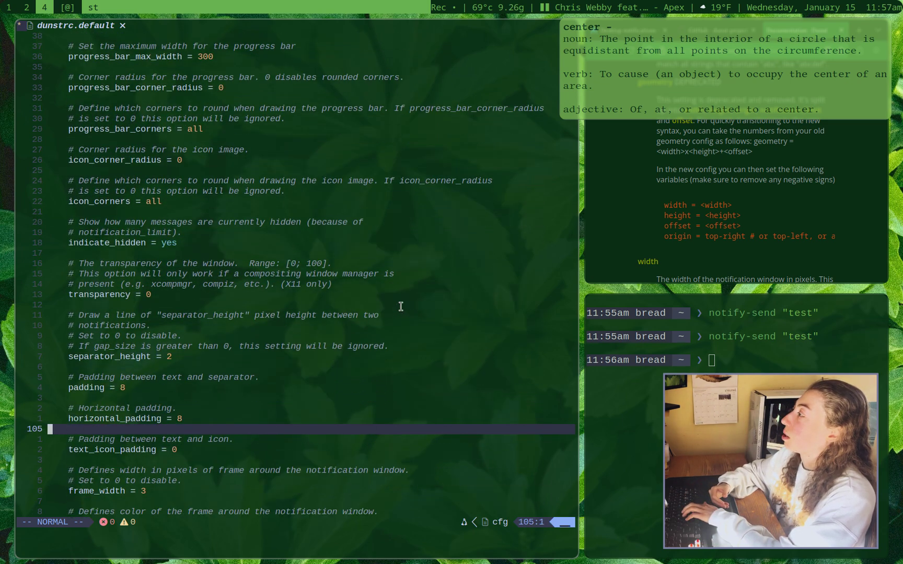
key(j)
key(j)
key(j)
key(j)
key(j)
key(j)
key($)
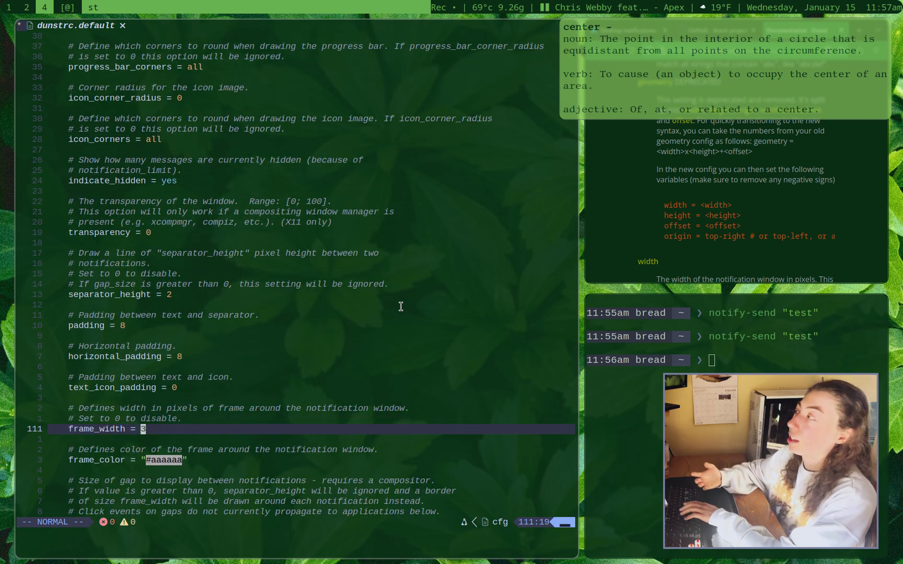
key(j)
key(j)
key(j)
key(j)
key(j)
key(j)
key(j)
key(j)
key(j)
key(j)
key(j)
key(j)
key(j)
key(j)
key(j)
key(j)
key(j)
key(j)
key(j)
key(j)
key(j)
key(j)
key(j)
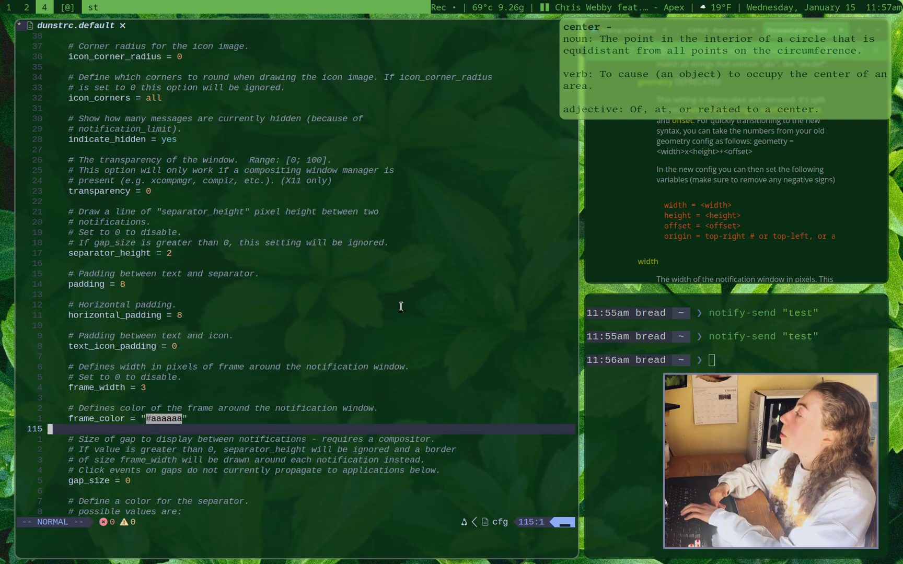
key(j)
key(j)
key(j)
key(j)
key(j)
key(j)
key(j)
key(j)
key(j)
key(j)
key(j)
key(j)
key(j)
key(j)
key(j)
key(j)
key(j)
key(j)
key(j)
key(j)
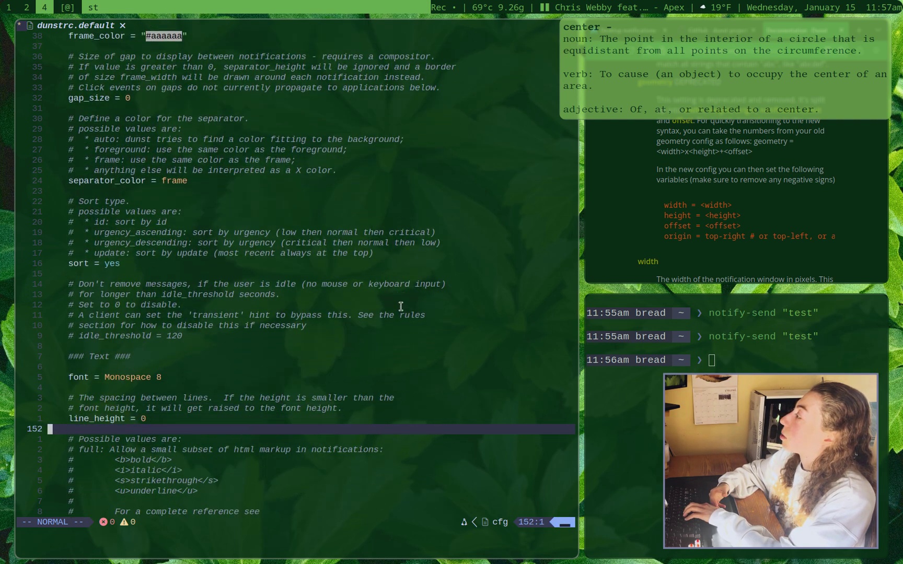
Search dunstrc.default for 'icon', landing on the %i and %I iconname format variables
text(/ci)
key(BackSpace)
key(BackSpace)
text(icon)
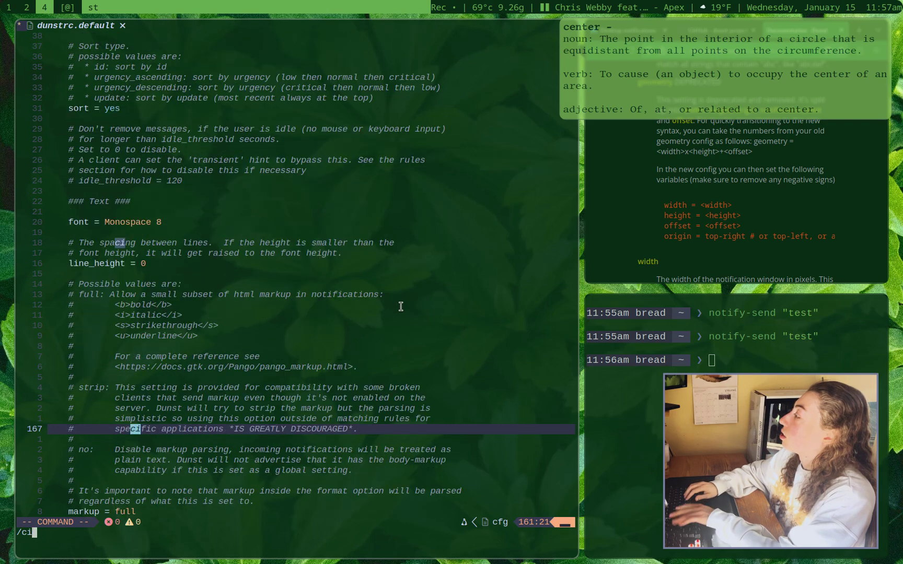
key(Return)
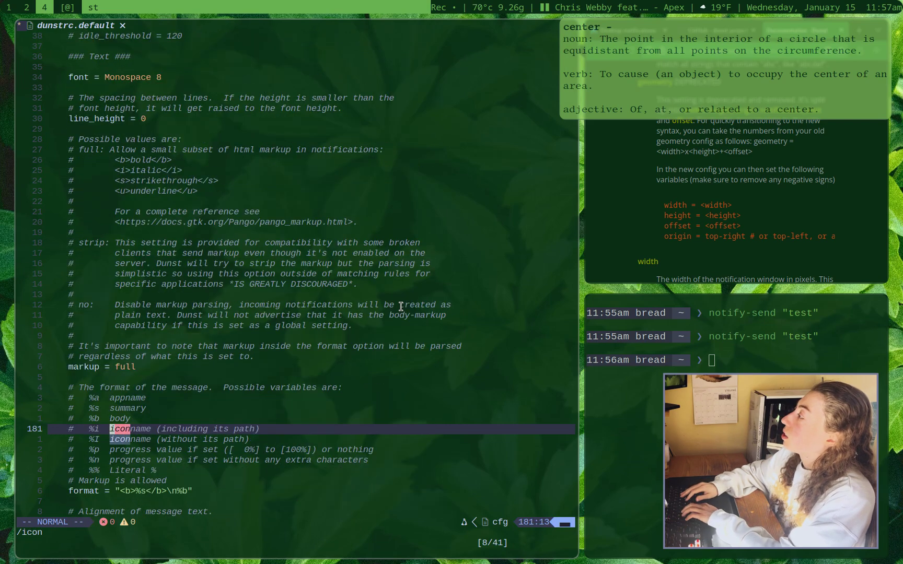
Jump through further 'icon' matches past vertical_alignment to reach the Icons section
key(n)
key(n)
scroll(401, 306, down, 1)
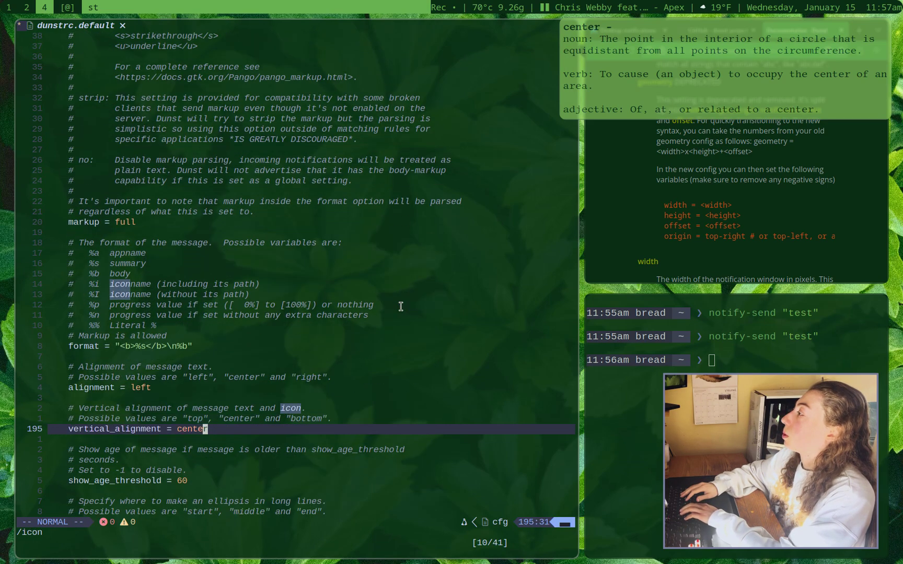
key(j)
key(j)
key(j)
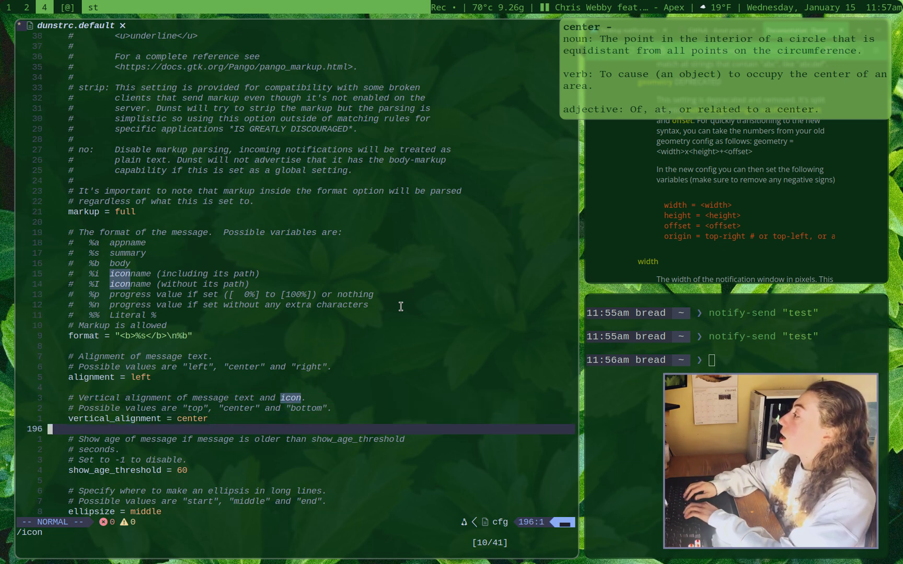
text(/icon)
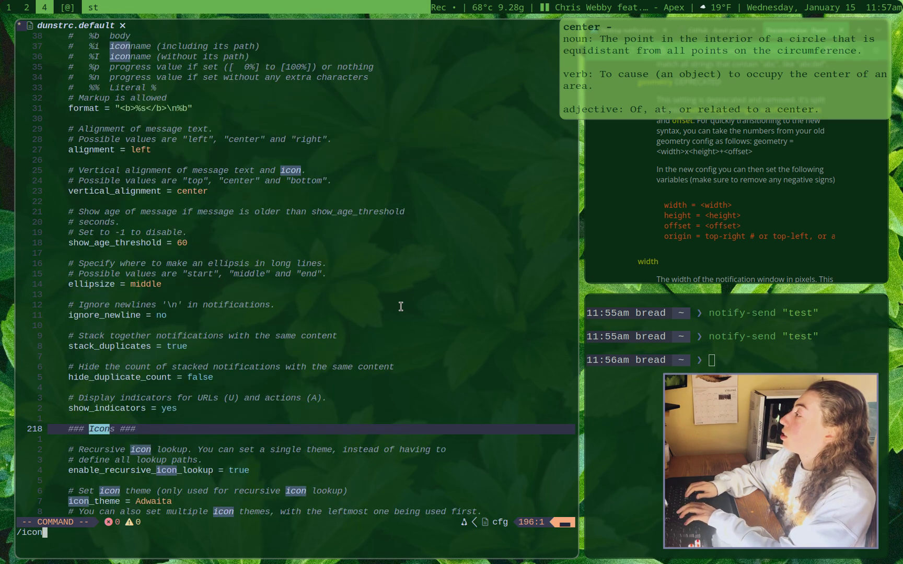
key(Return)
Check icon_theme, min_icon_size 32 and max_icon_size 128, then start a new st terminal
key(n)
key(j)
key(j)
key(j)
key(j)
key(j)
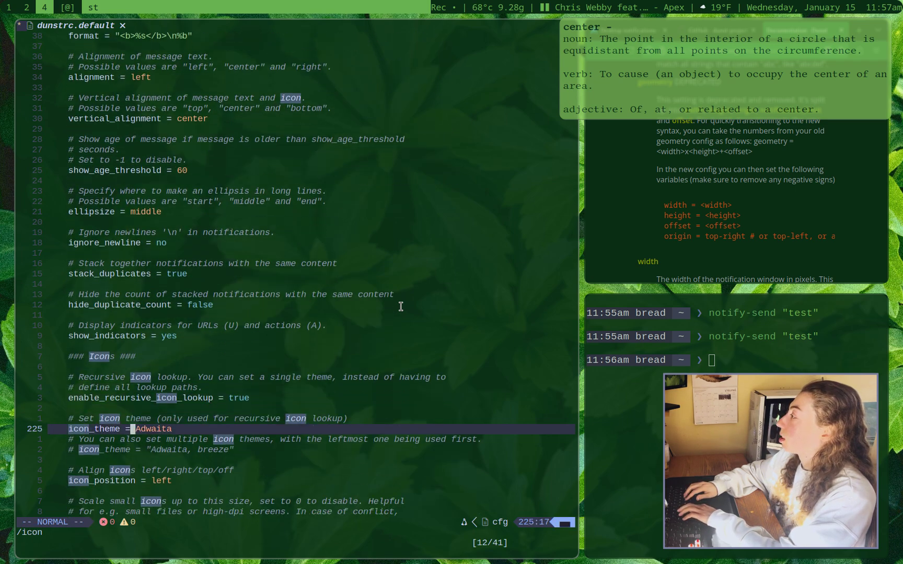
key(j)
key(j)
key(j)
key(j)
key(j)
key(j)
key(j)
key(j)
key(j)
key(j)
key(j)
key(j)
key(j)
key(j)
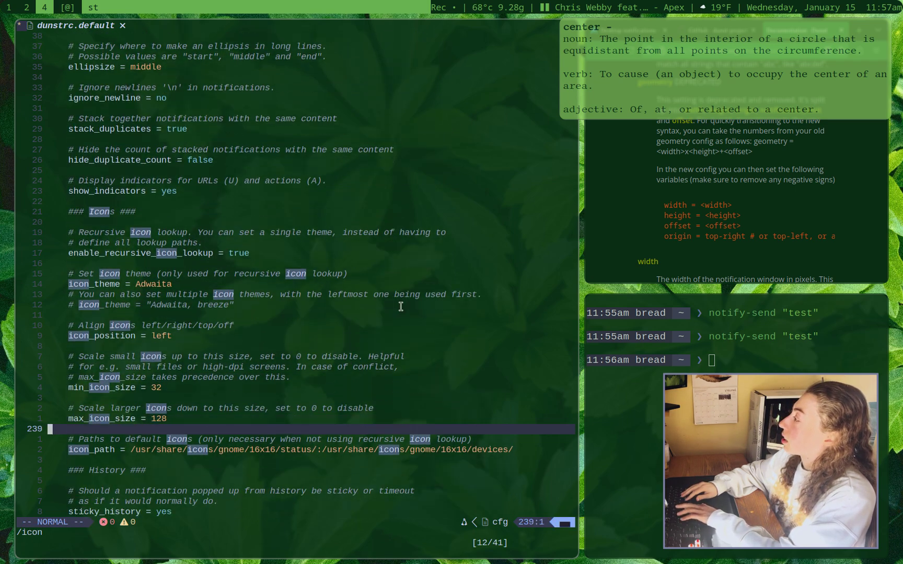
key(k)
key(w)
key(w)
key(e)
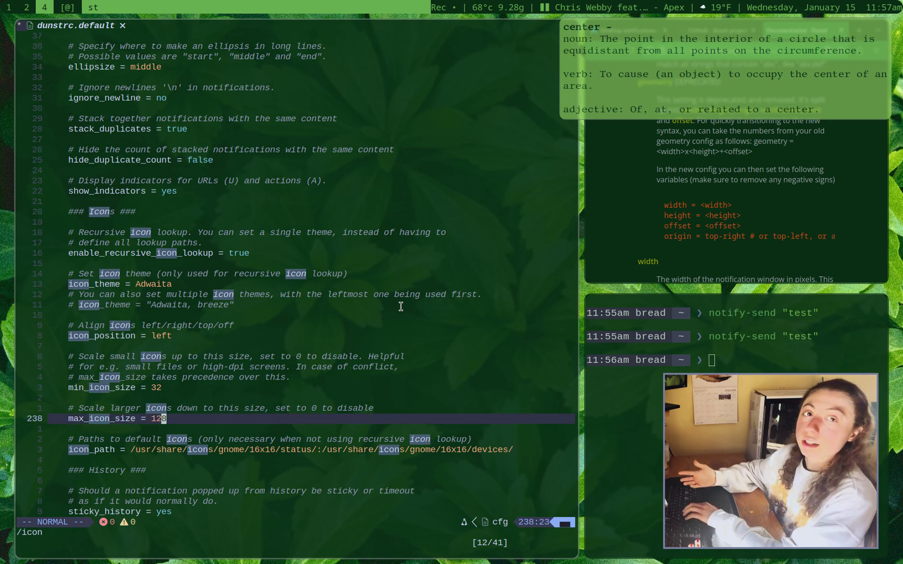
key(super+shift+Return)
Open ~/.config/dunst/dunstrc in the editor with v
text(v !/)
key(BackSpace)
key(BackSpace)
text(~)
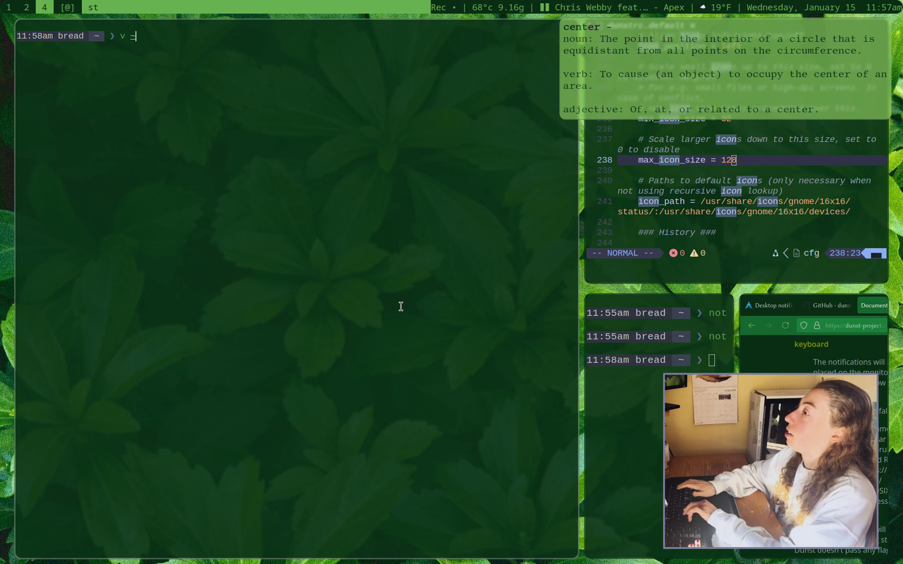
text(/.config/dunst/dunstrc)
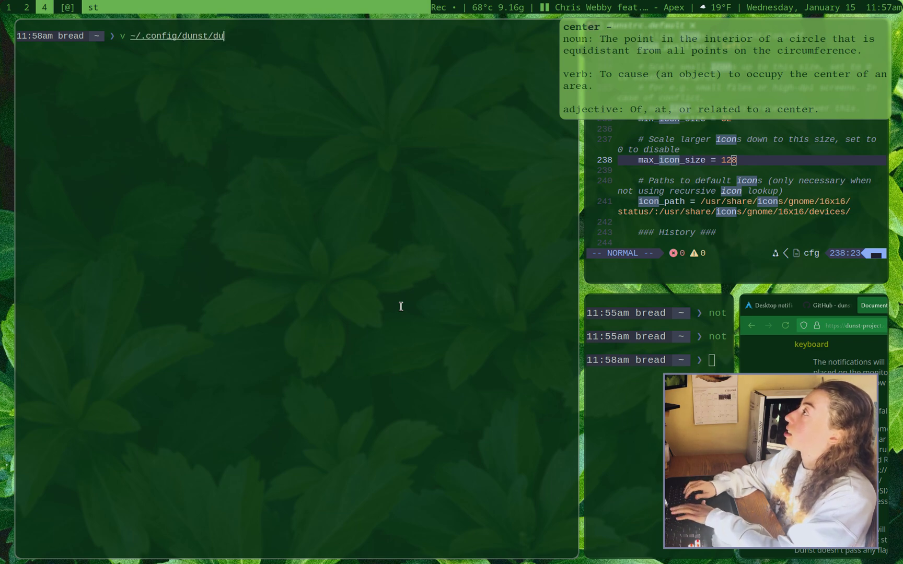
key(Return)
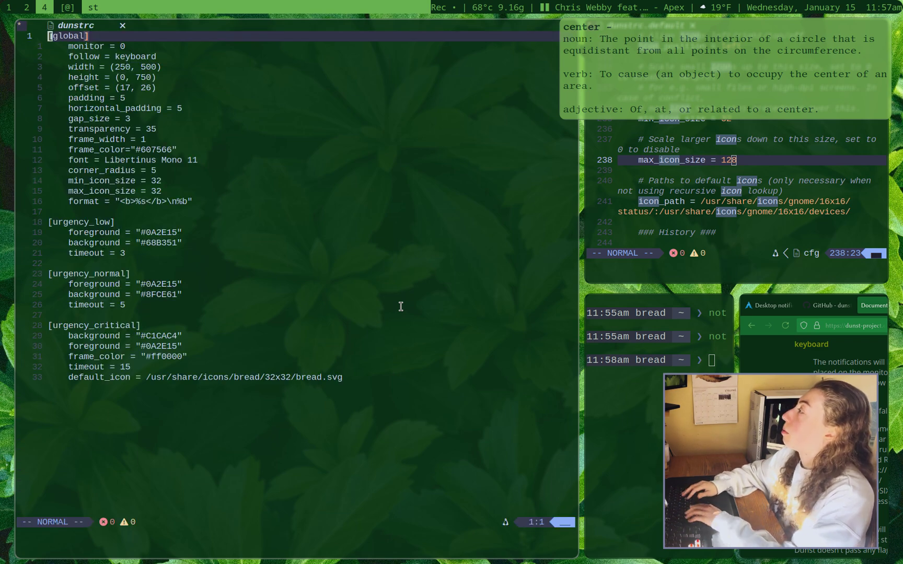
Locate its max_icon_size = 32 line, then make LibreWolf the main window
click(87, 194)
click(168, 192)
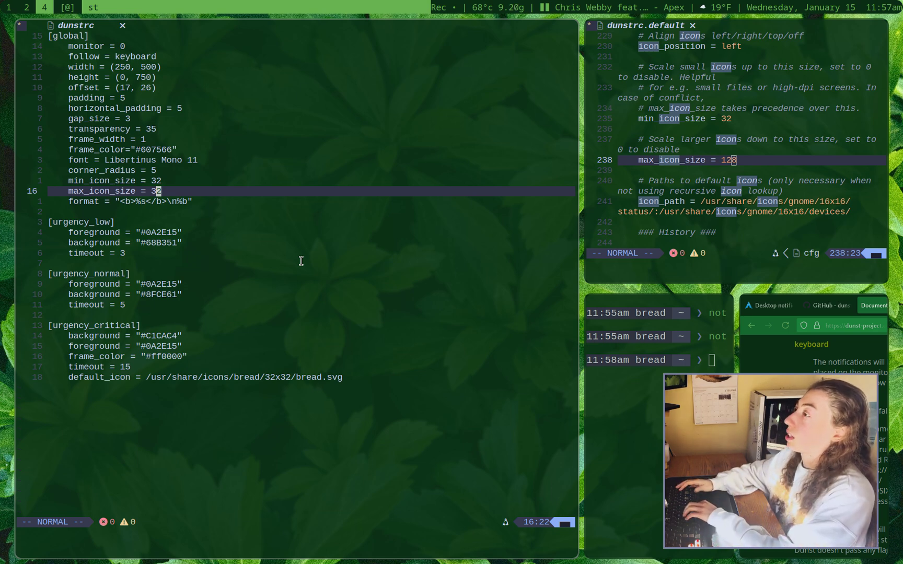
key(super+k)
key(super+Return)
Switch to the Dunst GitHub README at its header, then make dunstrc.default the main window again
key(ctrl+shift+Tab)
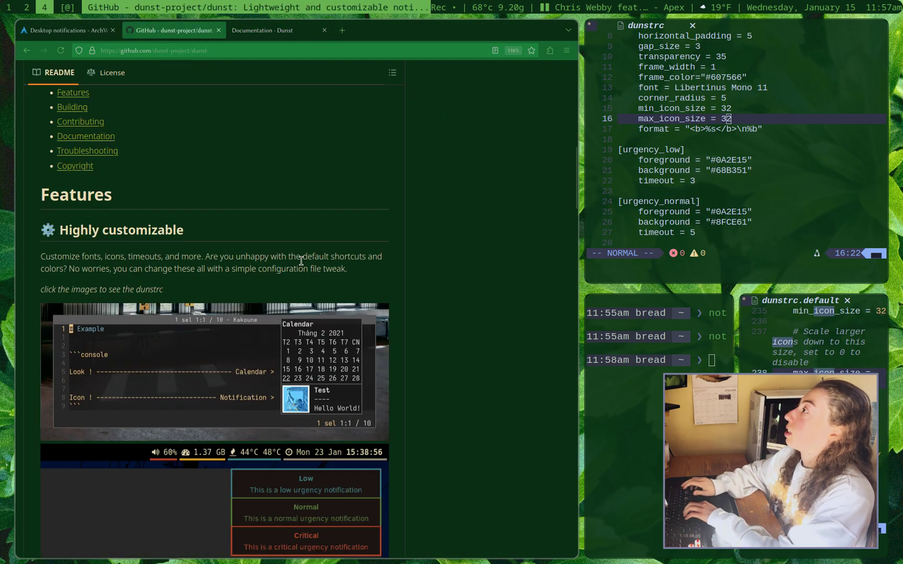
scroll(302, 261, down, 2)
scroll(303, 263, up, 6)
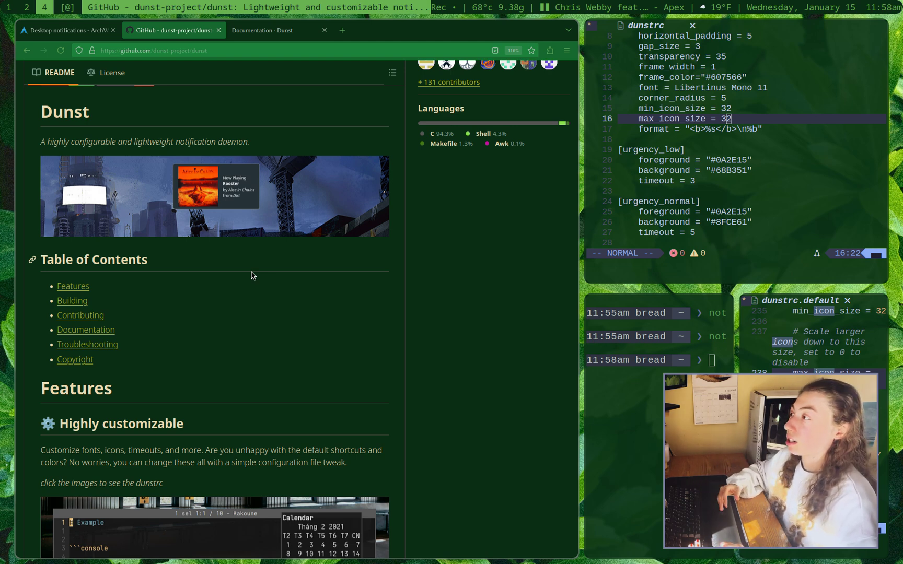
key(super+j)
key(super+j)
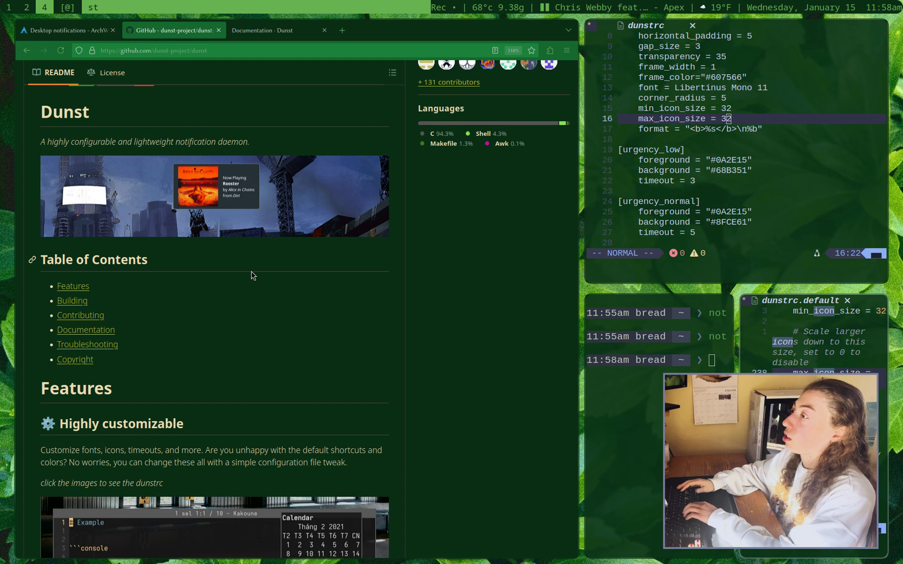
key(super+Return)
Move from max_icon_size down to the dmenu path and the browser xdg-open setting
key(k)
key(k)
key(k)
key(k)
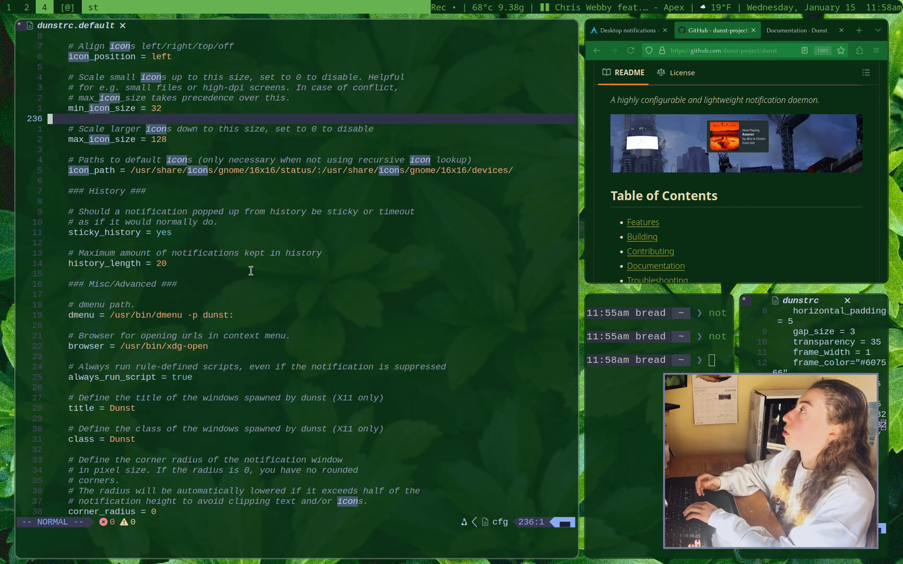
key(j)
key(j)
key(j)
key(j)
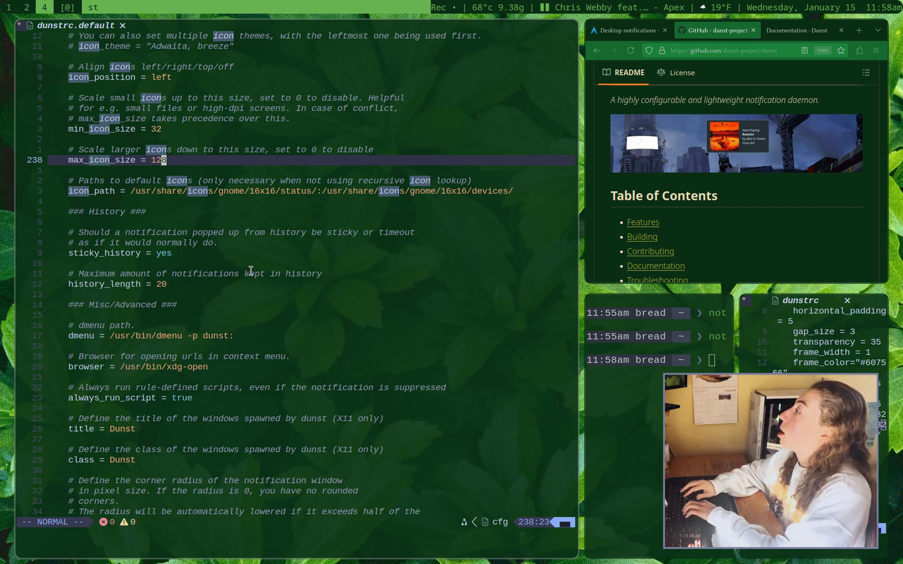
key(j)
key(j)
key(j)
key(j)
key(j)
key(j)
key(j)
key(j)
key(j)
key(j)
key(j)
key(j)
key(j)
key(j)
key(j)
key(j)
key(j)
key(j)
key(j)
key(j)
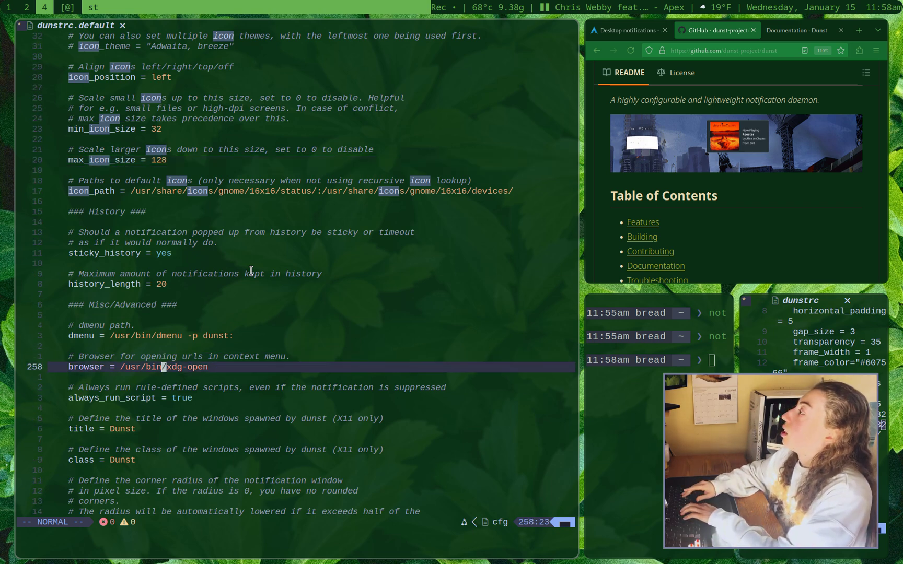
key(w)
key(w)
key(w)
key(k)
key(j)
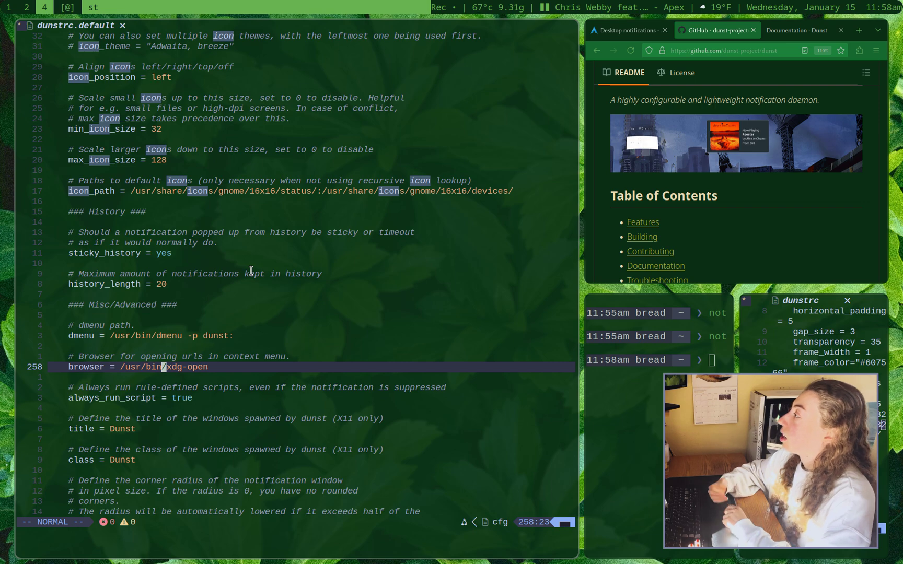
Place the cursor on the window class comment and show a dictionary definition of 'center' via dunst
scroll(250, 270, down, 3)
click(151, 359)
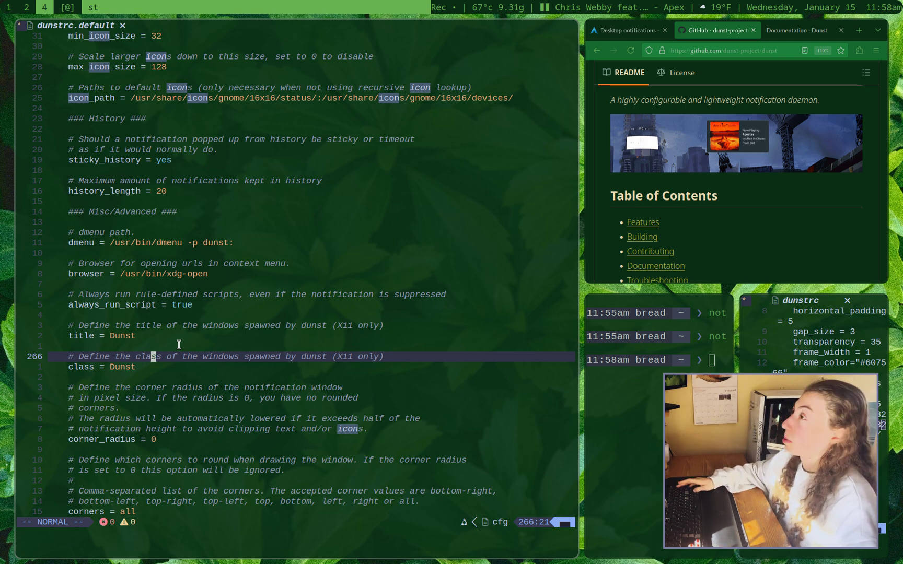
key(super+d)
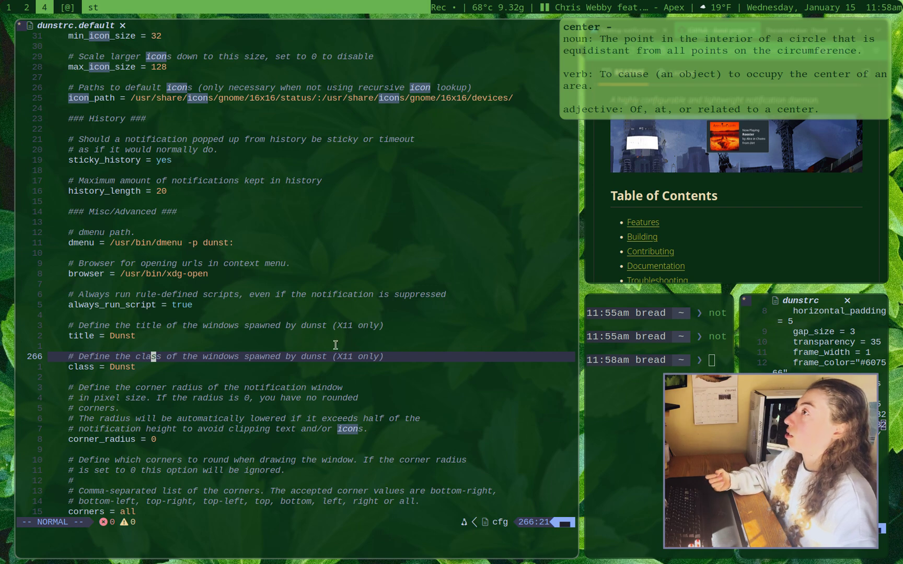
Select the close_current, do_action and close_all mouse click lines, and dismiss the 'center' definition popup
scroll(305, 272, down, 20)
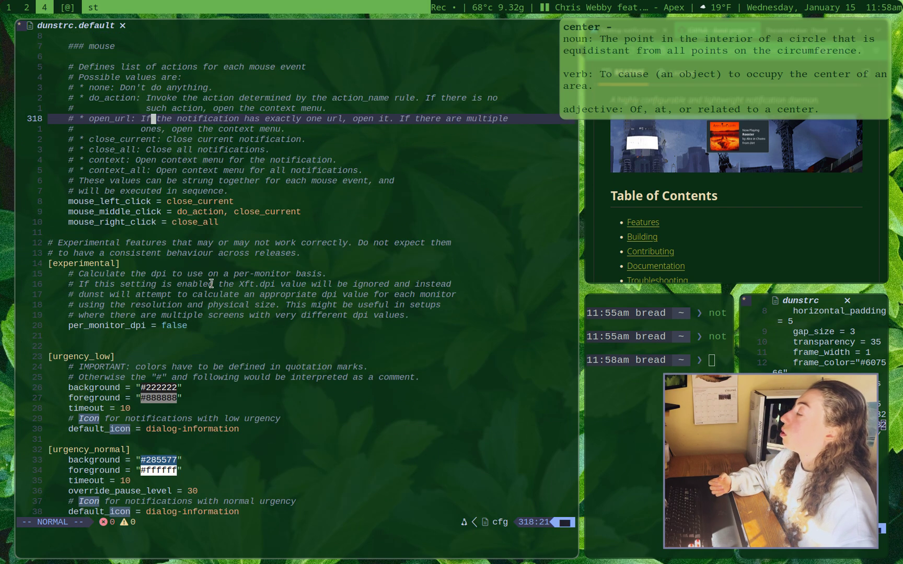
drag(256, 223, 31, 202)
scroll(184, 218, up, 3)
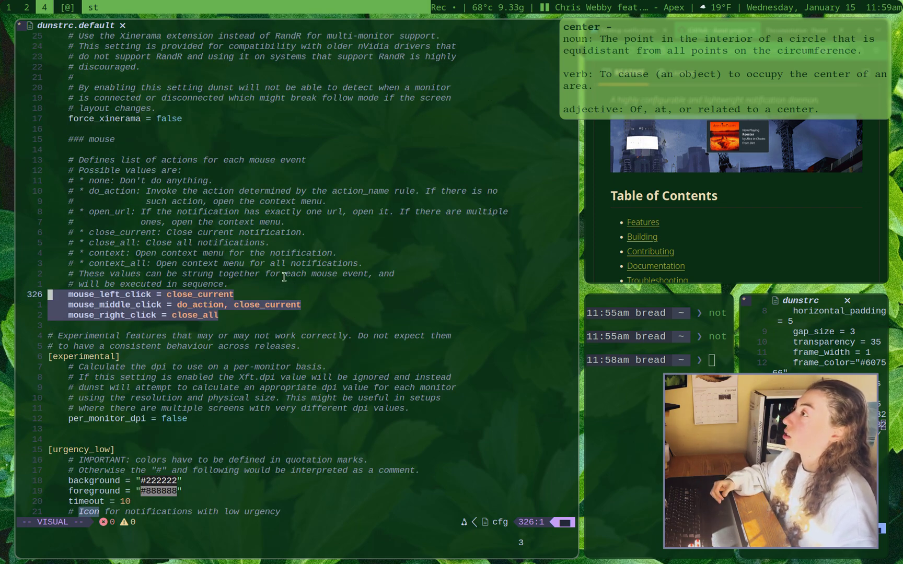
click(603, 91)
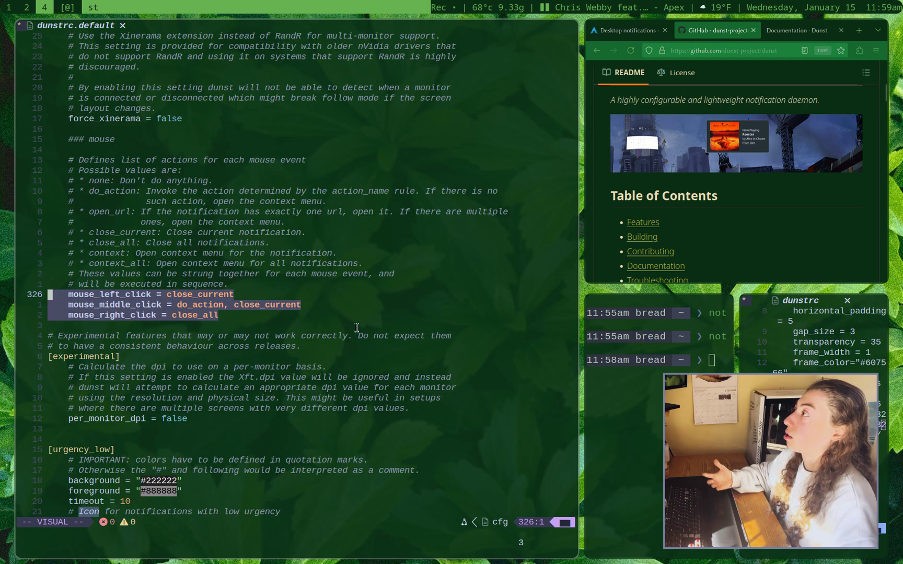
click(333, 310)
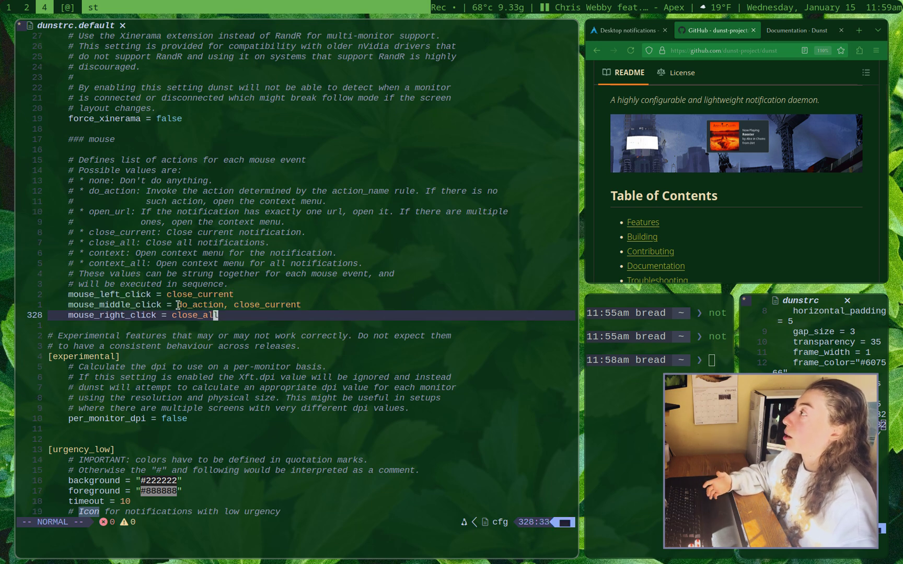
click(215, 303)
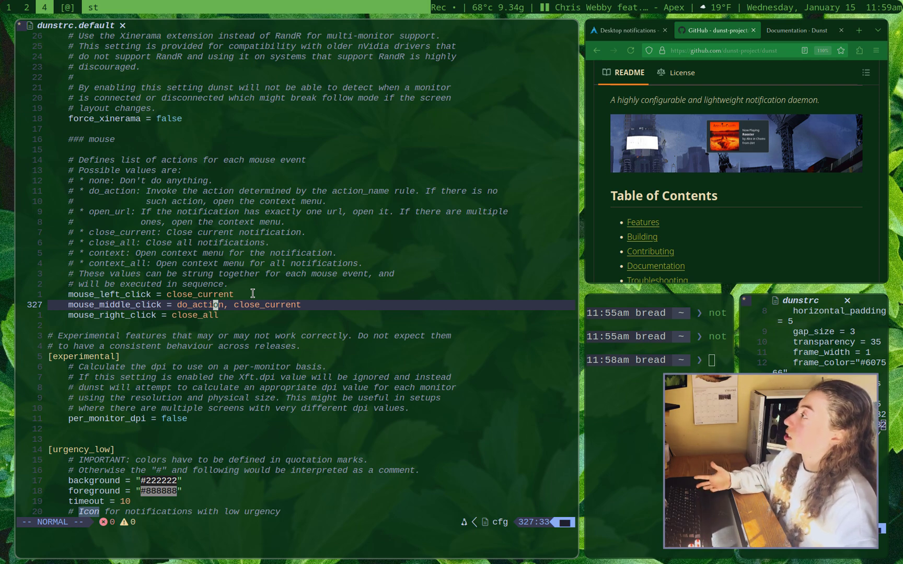
scroll(253, 302, down, 7)
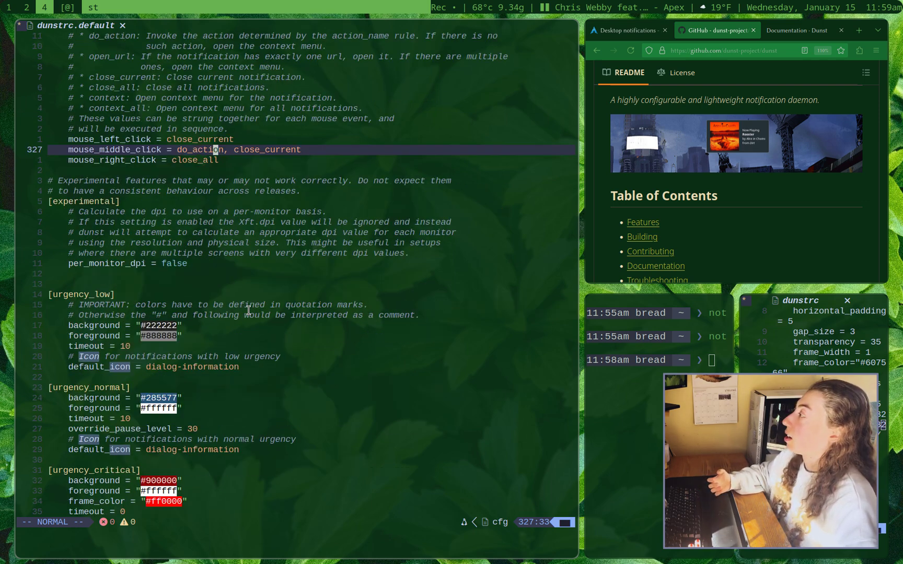
click(289, 467)
scroll(285, 454, down, 2)
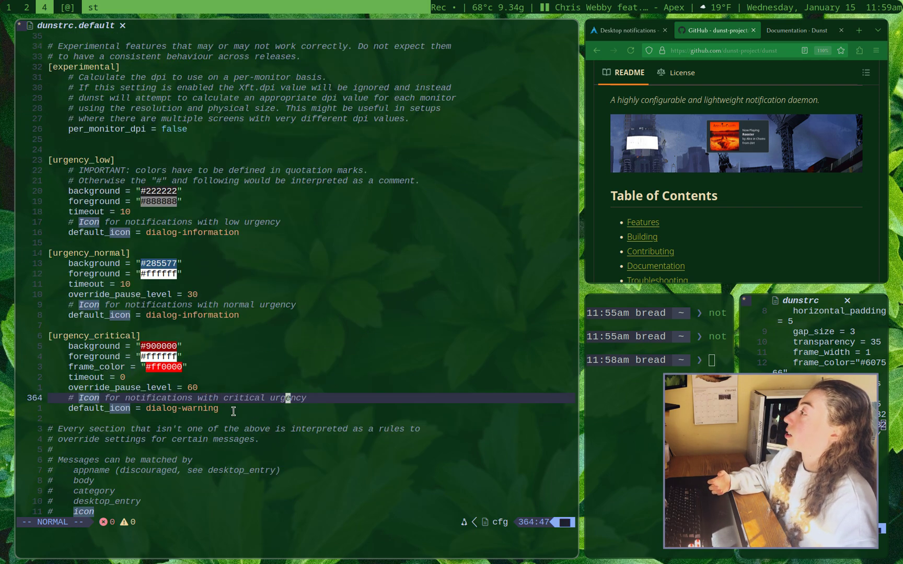
drag(233, 412, 48, 156)
click(157, 158)
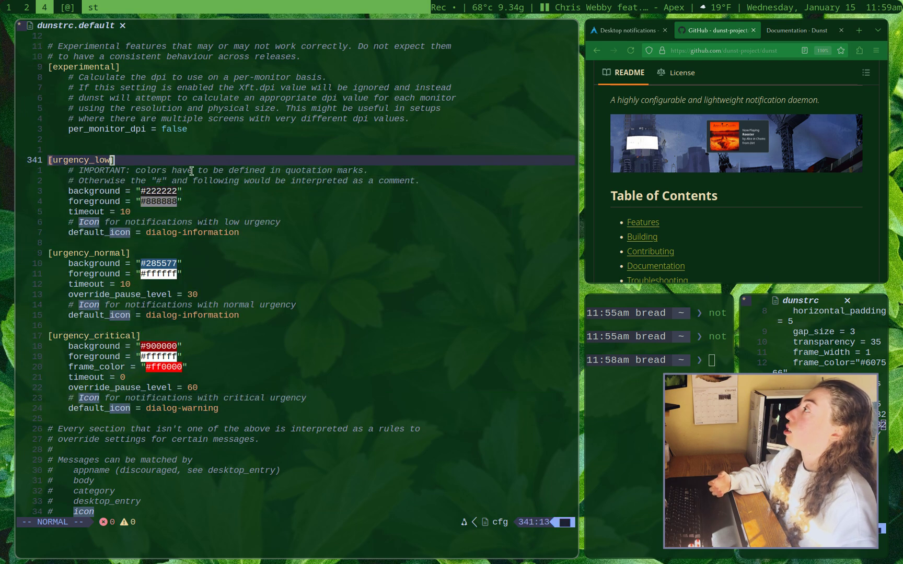
click(112, 249)
click(91, 336)
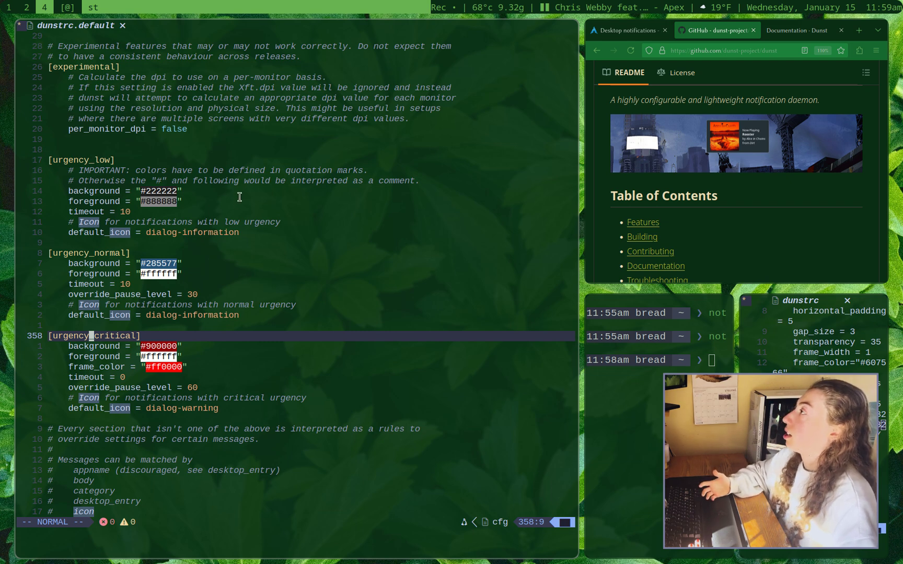
click(134, 192)
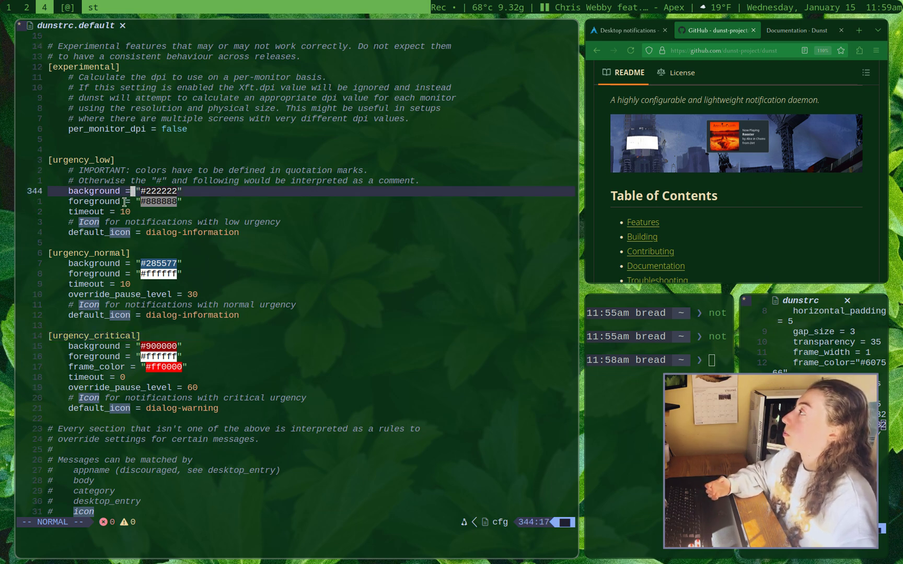
click(142, 212)
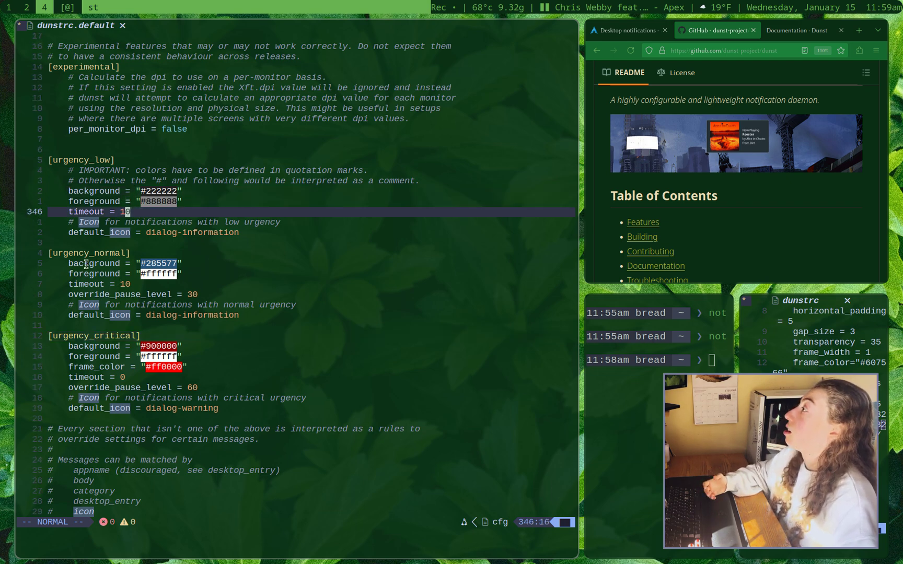
key(j)
key(j)
key(j)
key(j)
key(j)
key(j)
key(j)
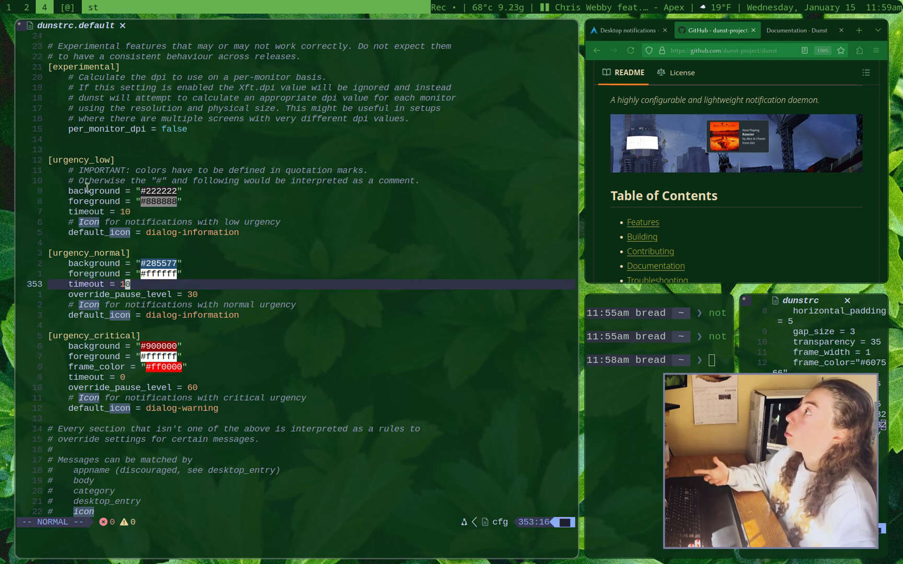
drag(64, 170, 242, 233)
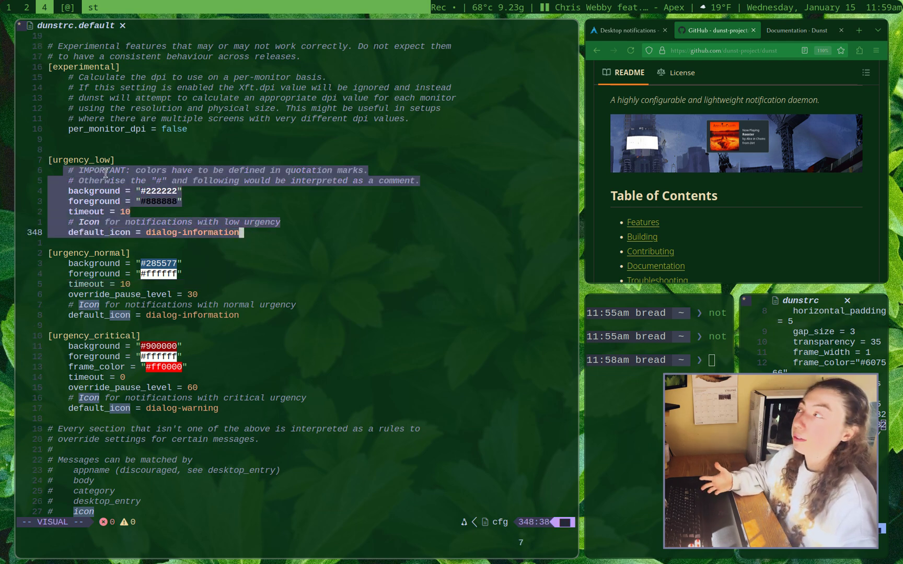
click(252, 409)
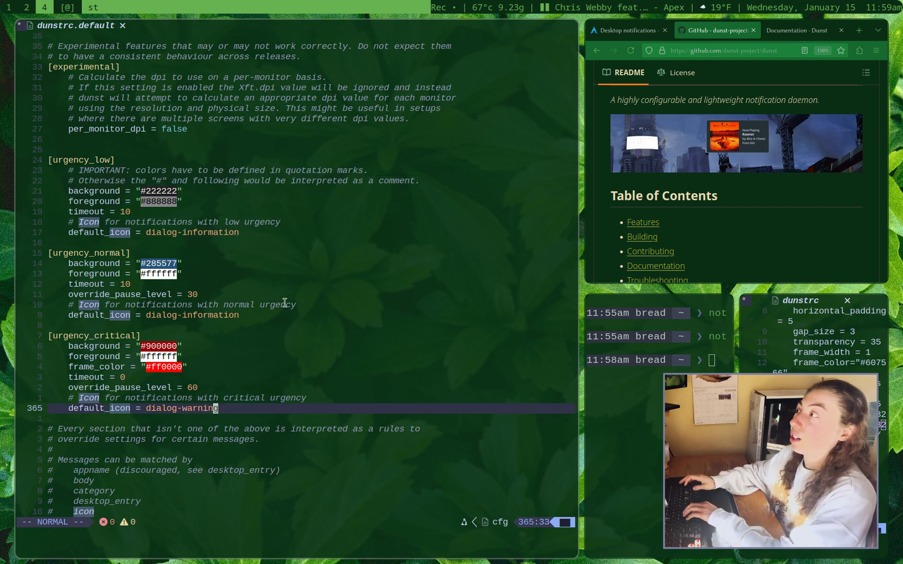
Make LibreWolf the widened main window showing the Dunst documentation tab
key(super+j)
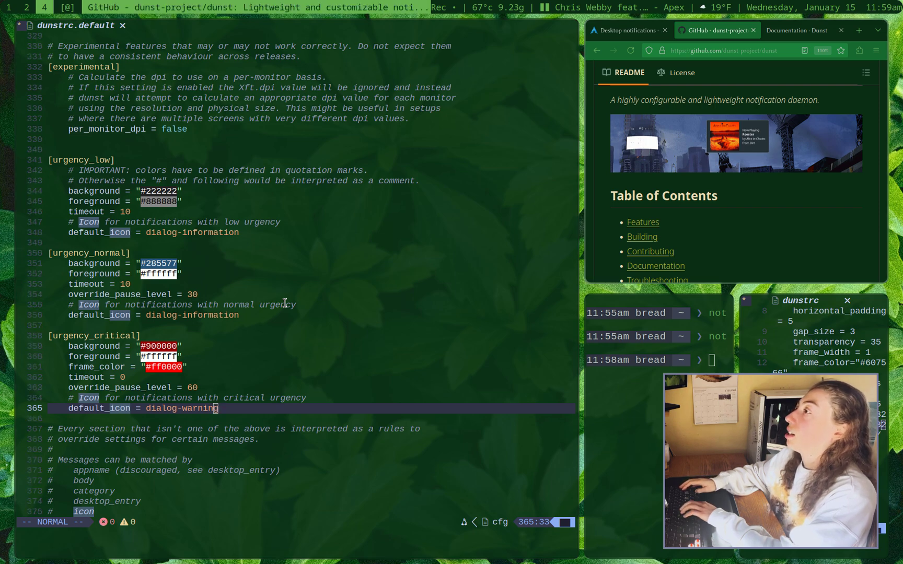
key(super+Return)
key(ctrl+Tab)
key(super+l)
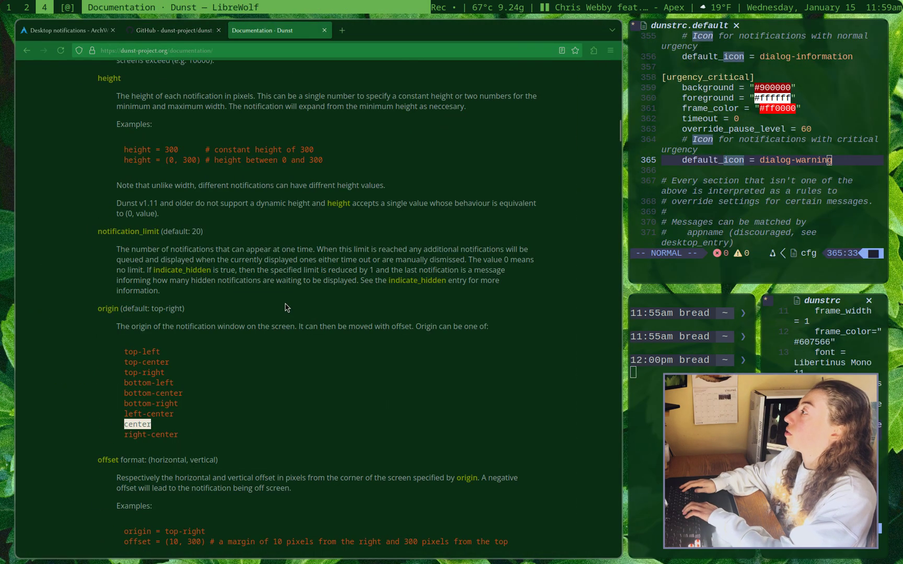
Scroll through the documentation options, then return to the dunst GitHub README
scroll(286, 308, down, 8)
scroll(287, 308, down, 10)
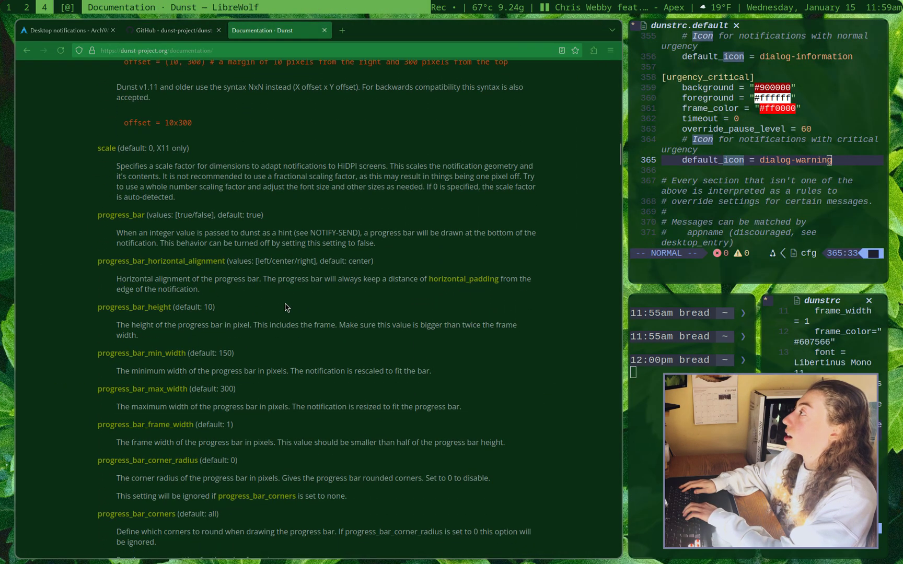
scroll(287, 308, down, 2)
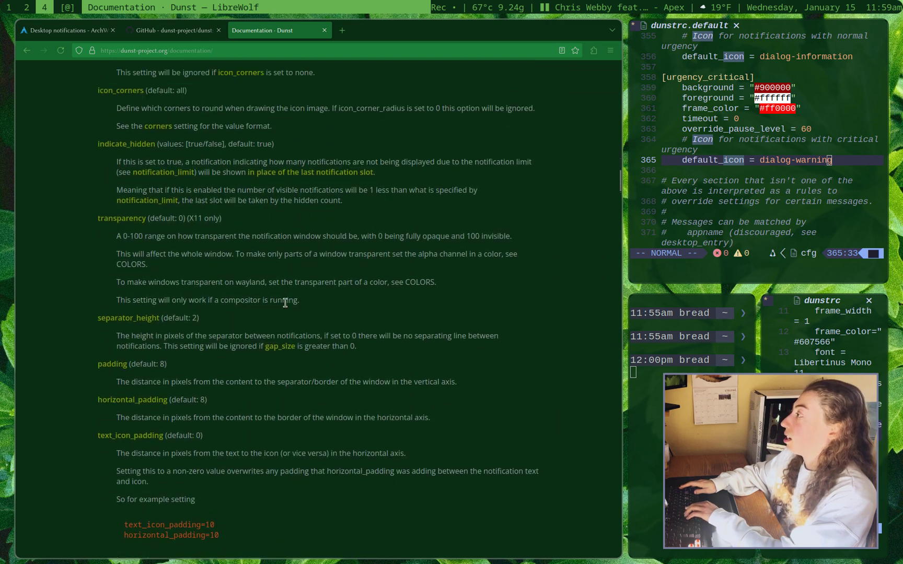
scroll(286, 308, up, 15)
scroll(285, 303, up, 12)
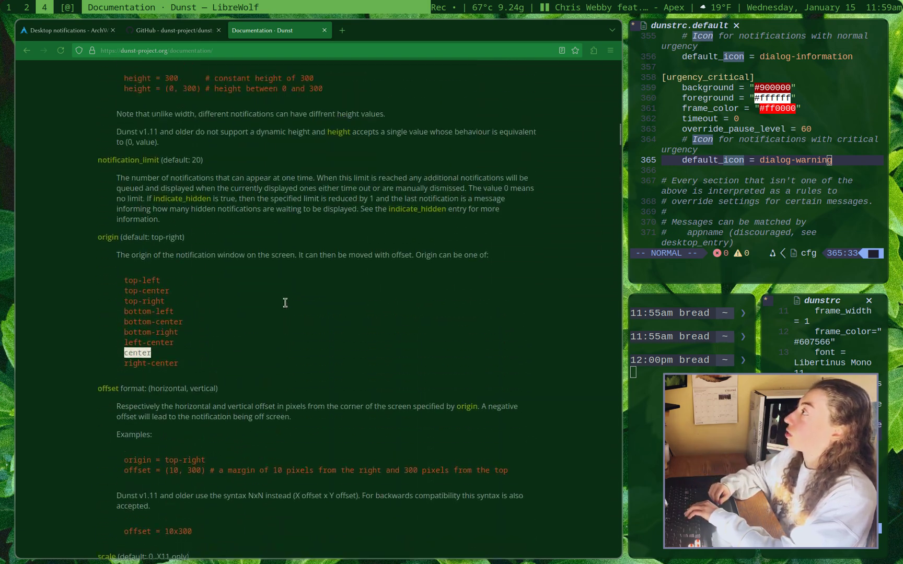
scroll(286, 308, up, 4)
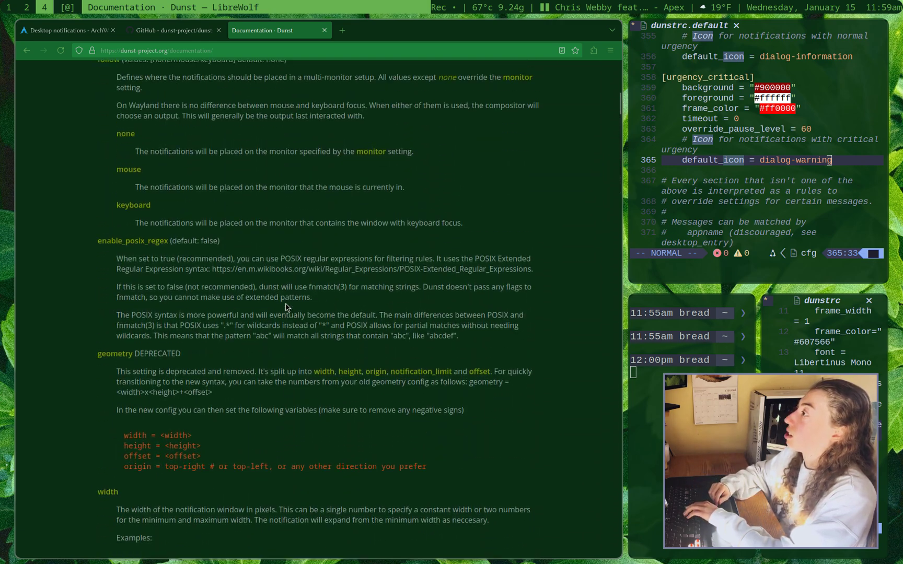
key(ctrl+shift+Tab)
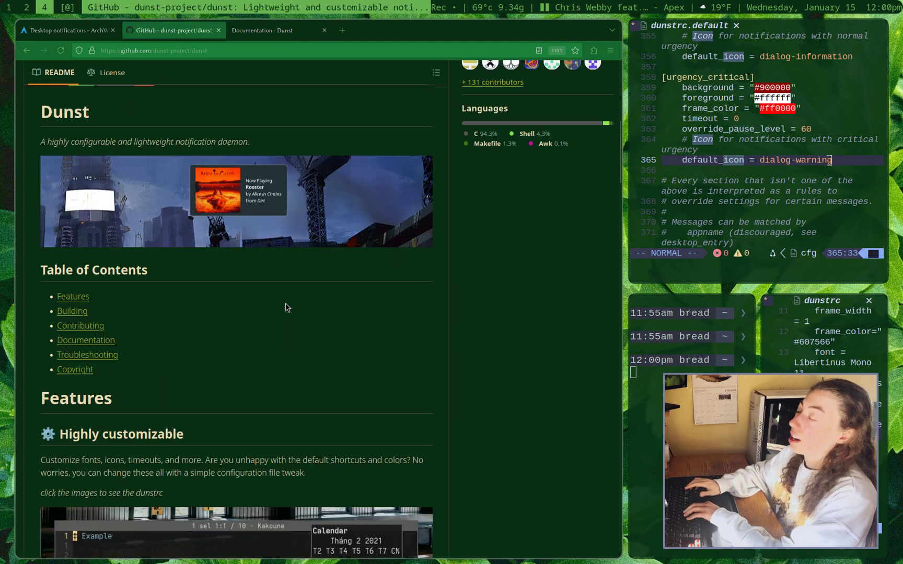